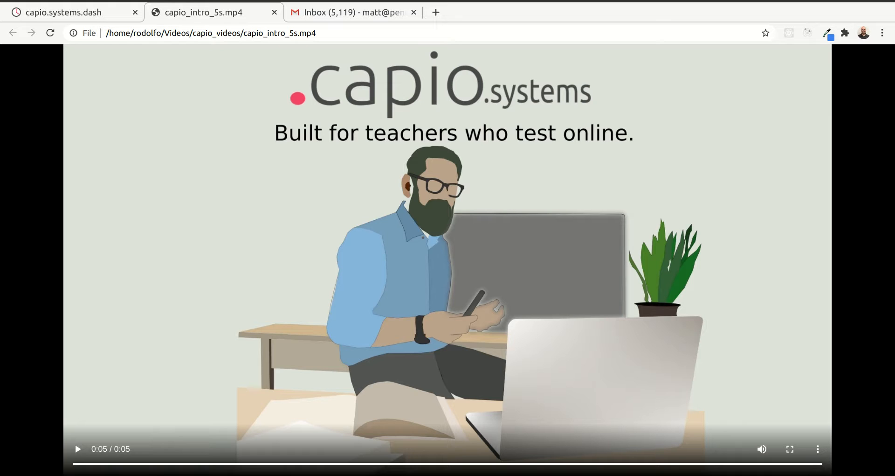
Switch to the capio.systems dashboard, review the questions assigned to PSYC101-TEST-1, and return to the exam list
{"action": "left_click", "coordinate": [55, 7]}
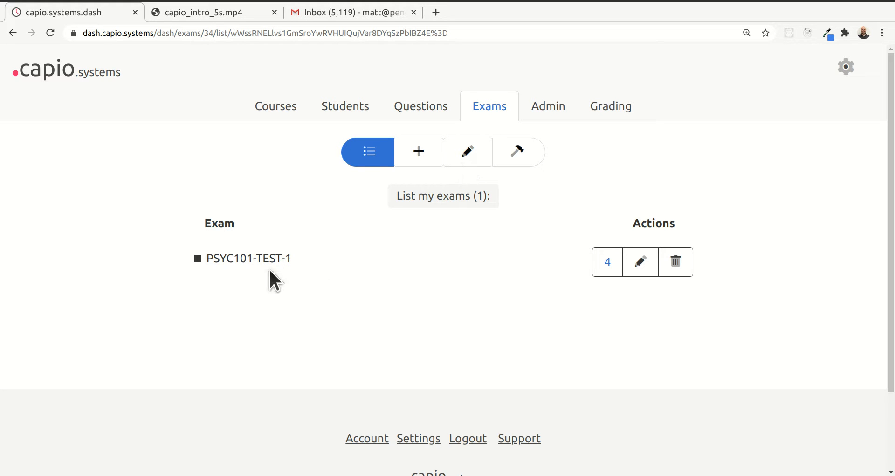
{"action": "left_click", "coordinate": [609, 265]}
{"action": "scroll", "coordinate": [275, 230], "scroll_direction": "down", "scroll_amount": 4}
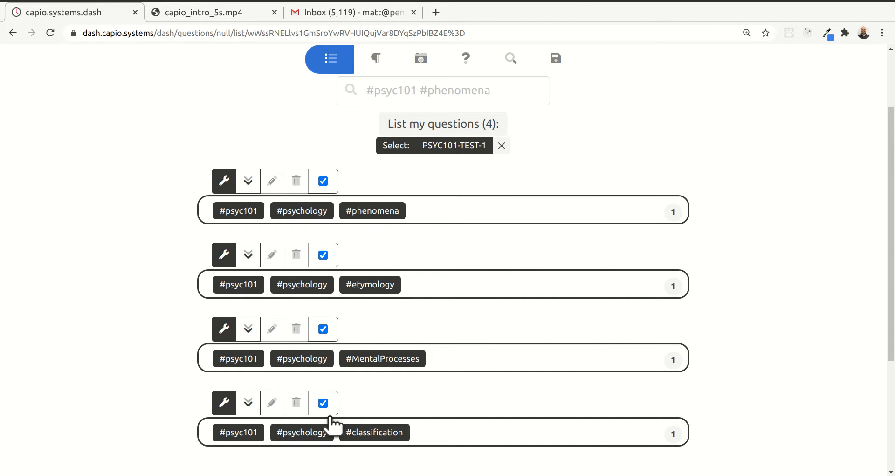
{"action": "scroll", "coordinate": [473, 289], "scroll_direction": "up", "scroll_amount": 4}
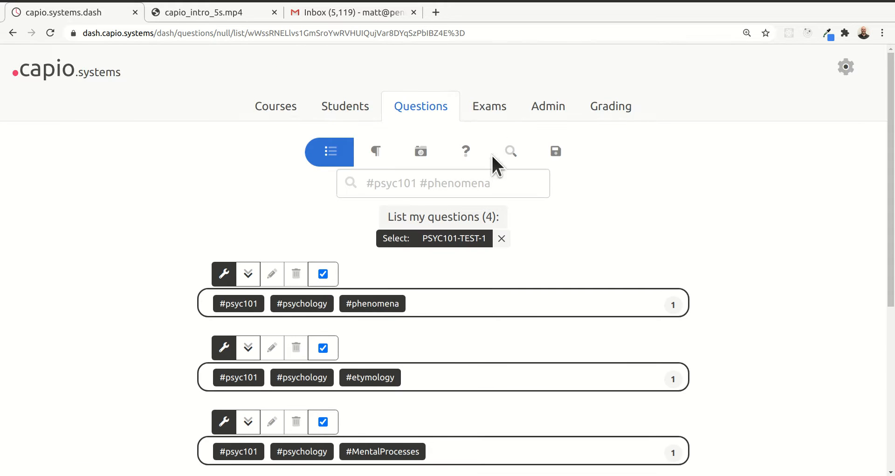
{"action": "left_click", "coordinate": [490, 112]}
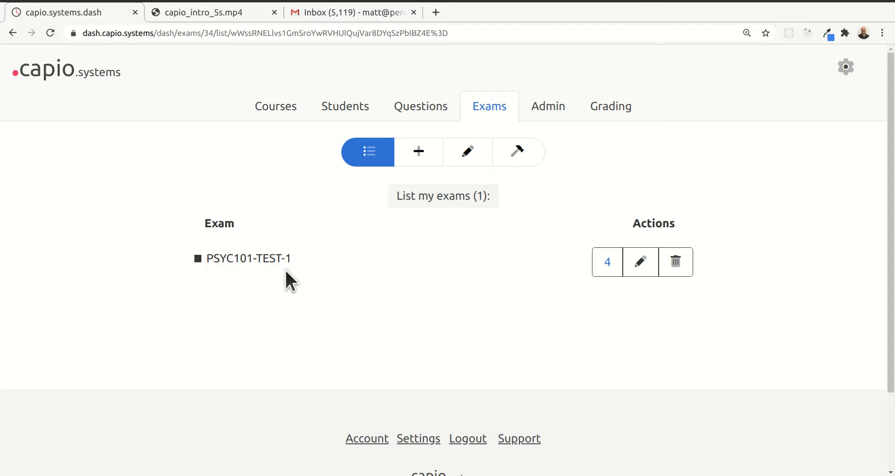
Look over the course list and the Admin views for listing, scheduling, updating and adding students to exams
{"action": "left_click", "coordinate": [275, 105]}
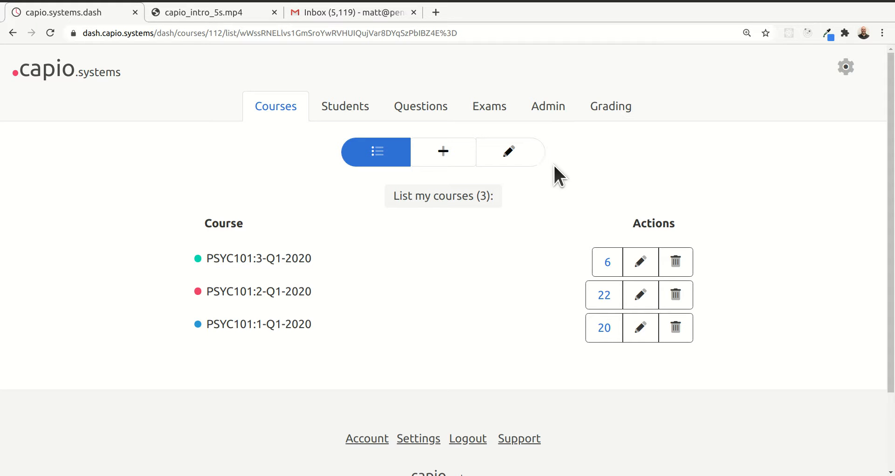
{"action": "left_click", "coordinate": [551, 109]}
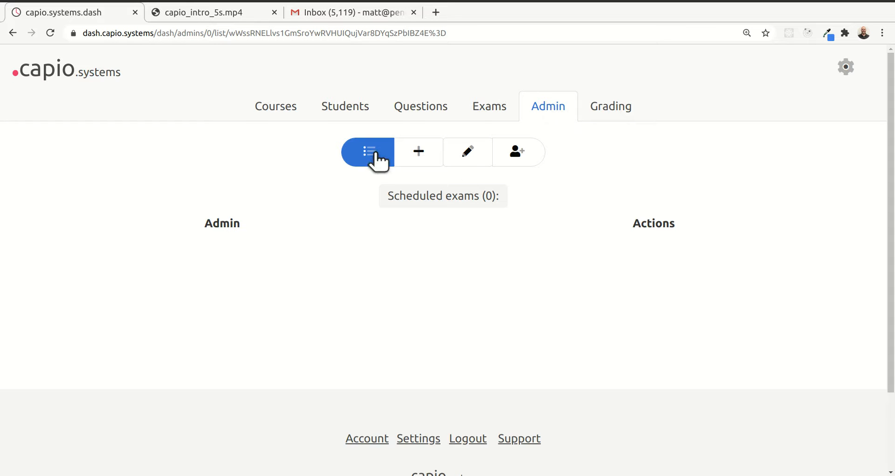
{"action": "left_click", "coordinate": [419, 151]}
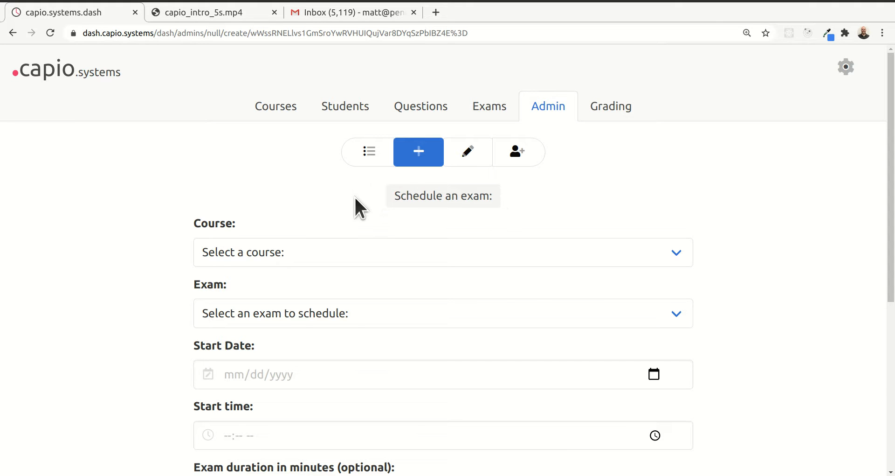
{"action": "scroll", "coordinate": [356, 196], "scroll_direction": "down", "scroll_amount": 1}
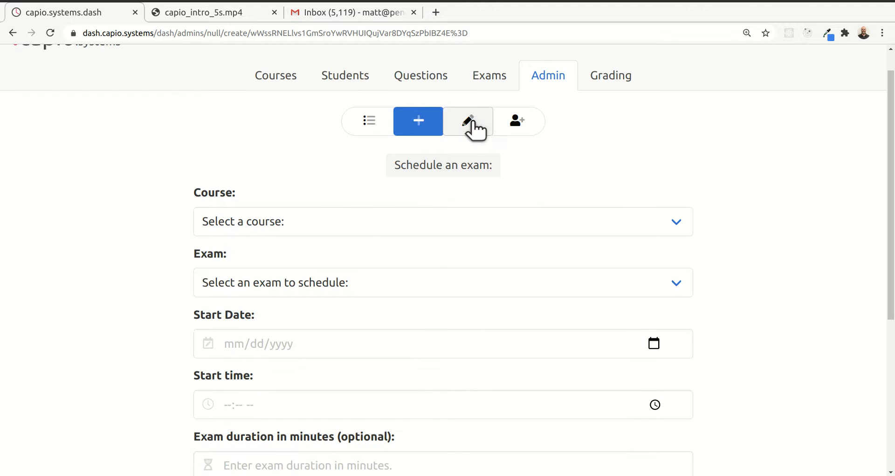
{"action": "left_click", "coordinate": [473, 121]}
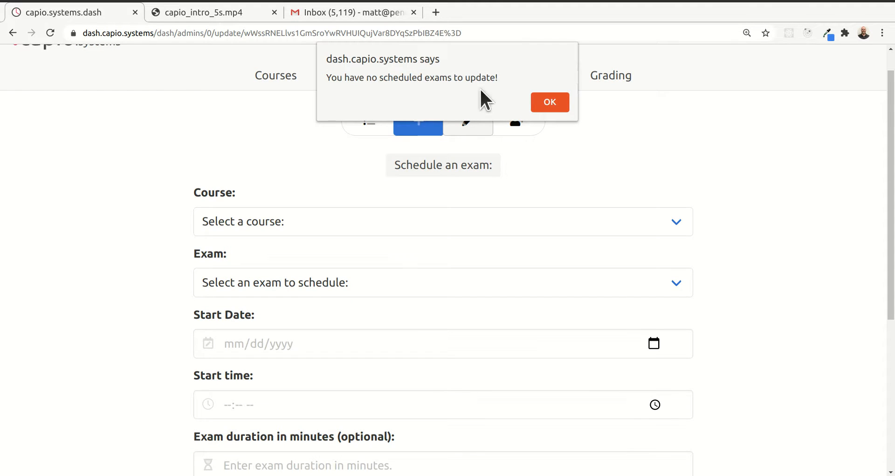
{"action": "left_click", "coordinate": [550, 103]}
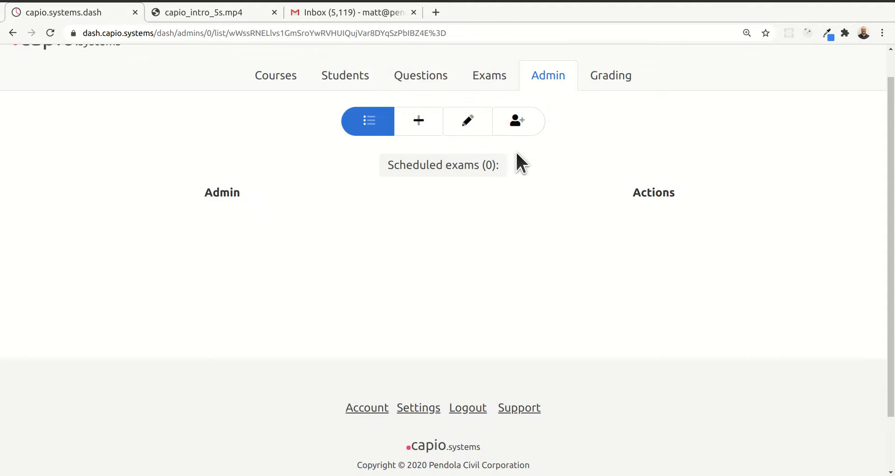
{"action": "left_click", "coordinate": [518, 121]}
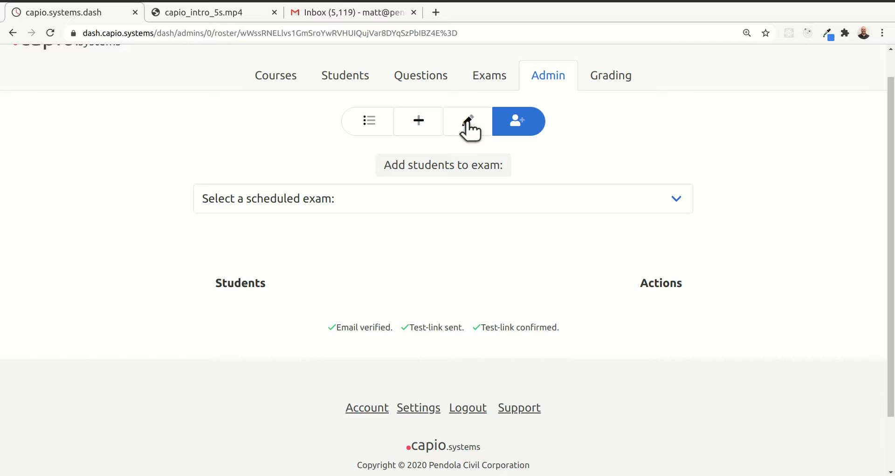
{"action": "left_click", "coordinate": [426, 122]}
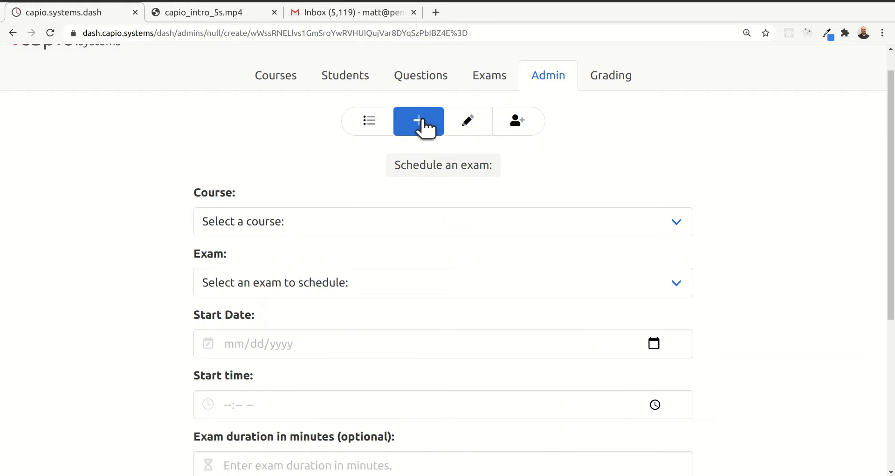
{"action": "left_click", "coordinate": [278, 79]}
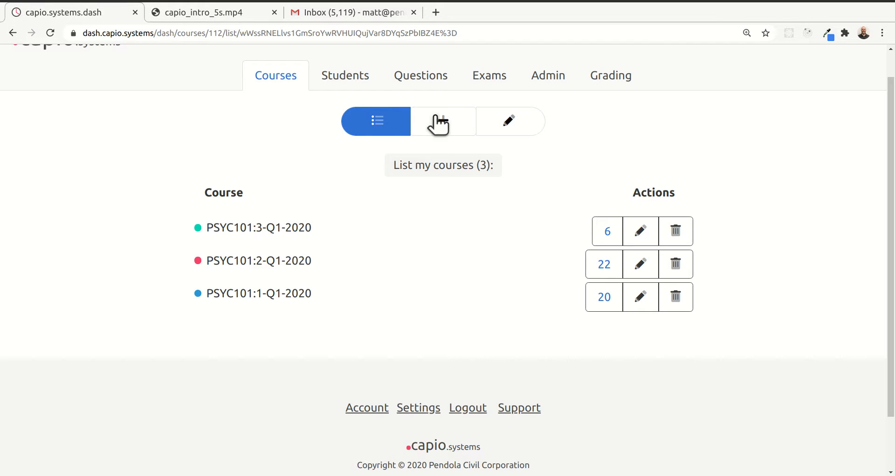
In the exam scheduling form, choose the course PSYC101:3-Q1-2020 and the exam PSYC101-TEST-1
{"action": "left_click", "coordinate": [549, 73]}
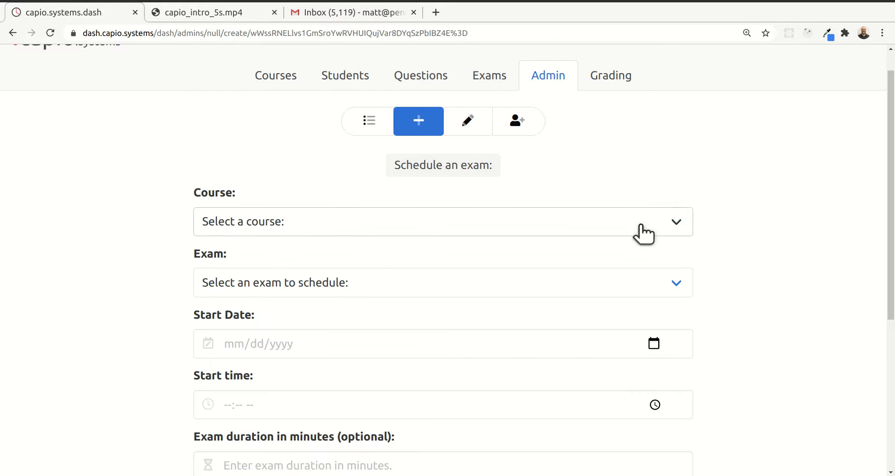
{"action": "left_click", "coordinate": [675, 222]}
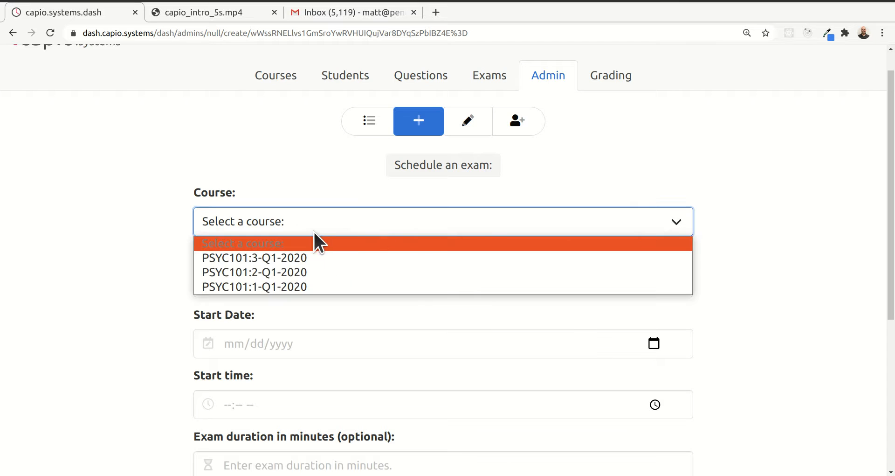
{"action": "left_click", "coordinate": [254, 257]}
{"action": "scroll", "coordinate": [347, 264], "scroll_direction": "down", "scroll_amount": 3}
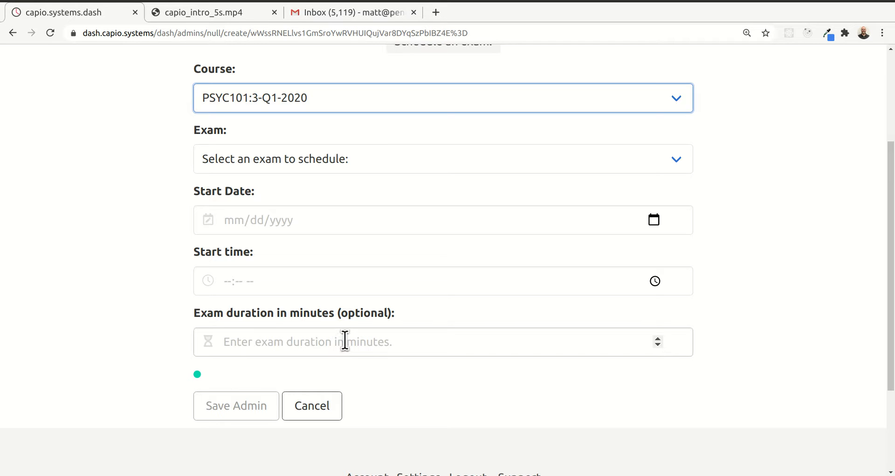
{"action": "left_click", "coordinate": [679, 163]}
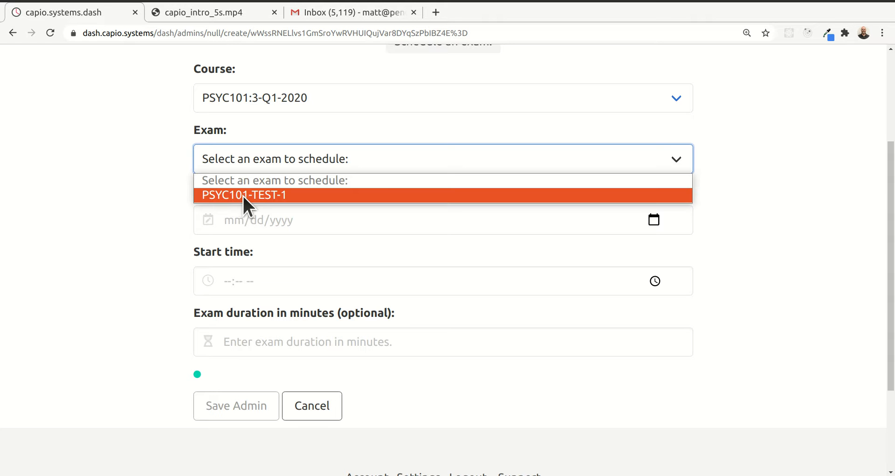
{"action": "left_click", "coordinate": [262, 196]}
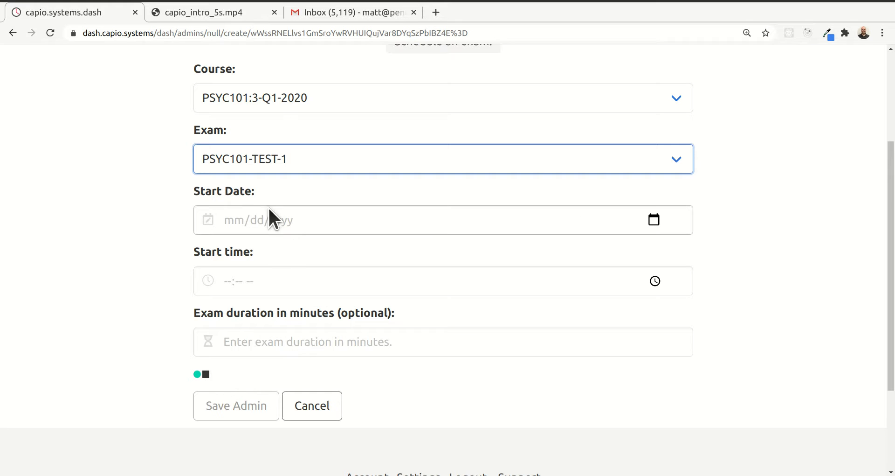
Set the exam's start date to today, 10/09/2020, and its start time to 02:21 PM
{"action": "left_click", "coordinate": [654, 219]}
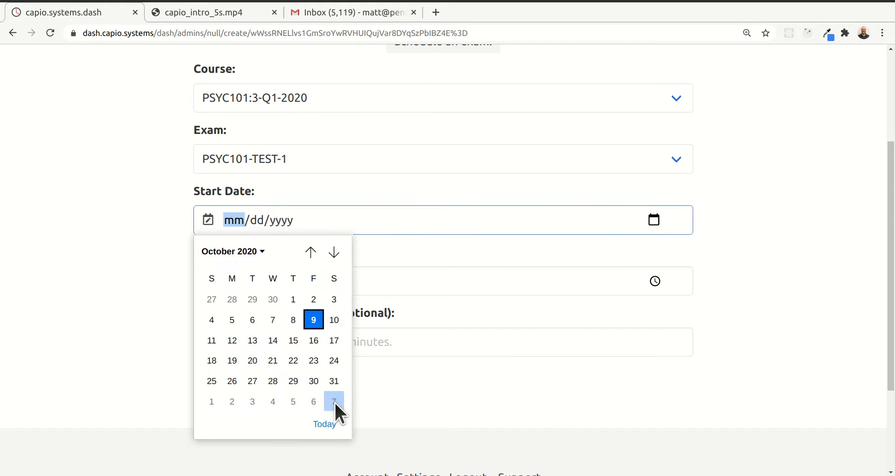
{"action": "left_click", "coordinate": [325, 424]}
{"action": "left_click", "coordinate": [655, 280]}
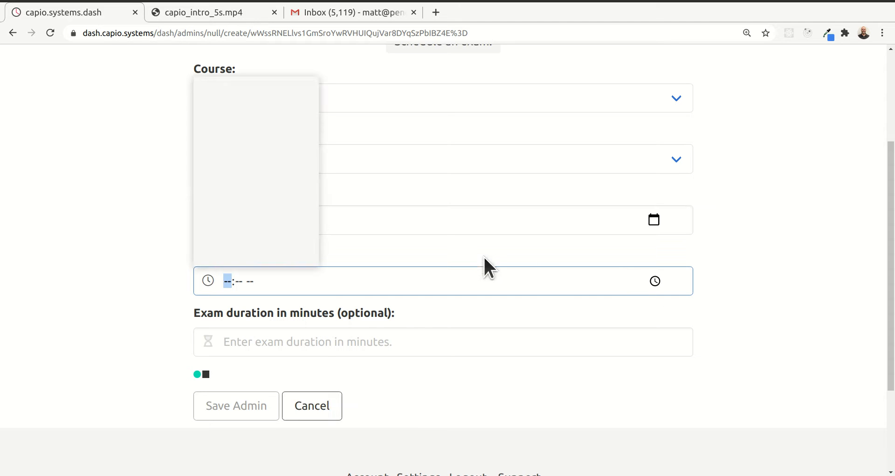
{"action": "left_click", "coordinate": [260, 166]}
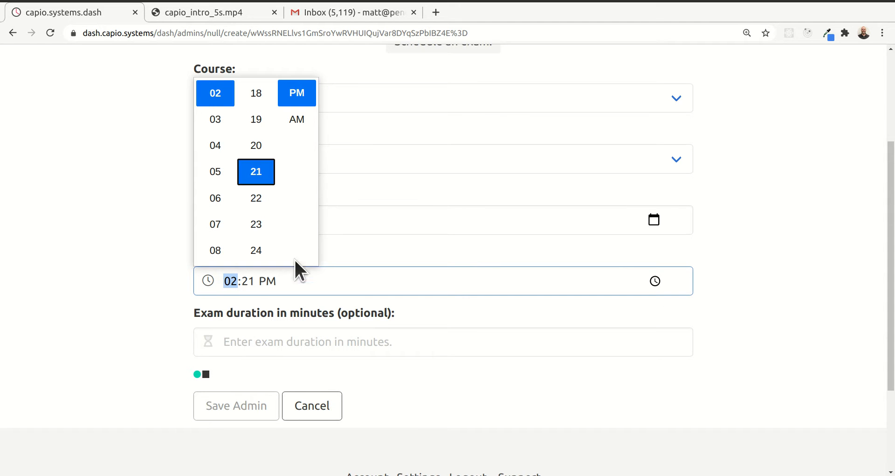
{"action": "left_click", "coordinate": [161, 300]}
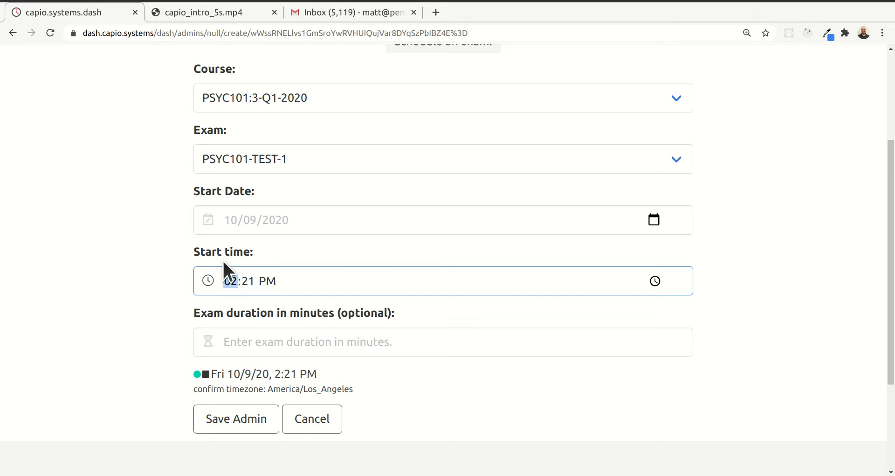
Set the exam duration to 60 minutes and save the scheduled exam
{"action": "left_click", "coordinate": [250, 338]}
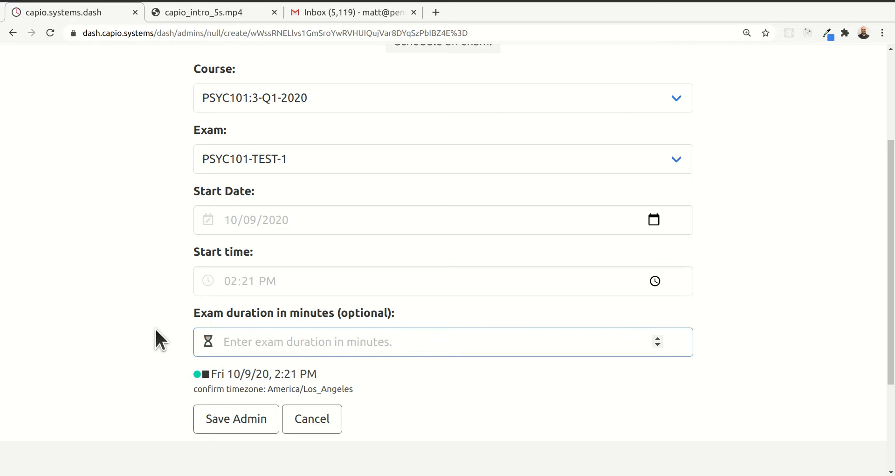
{"action": "type", "text": "60"}
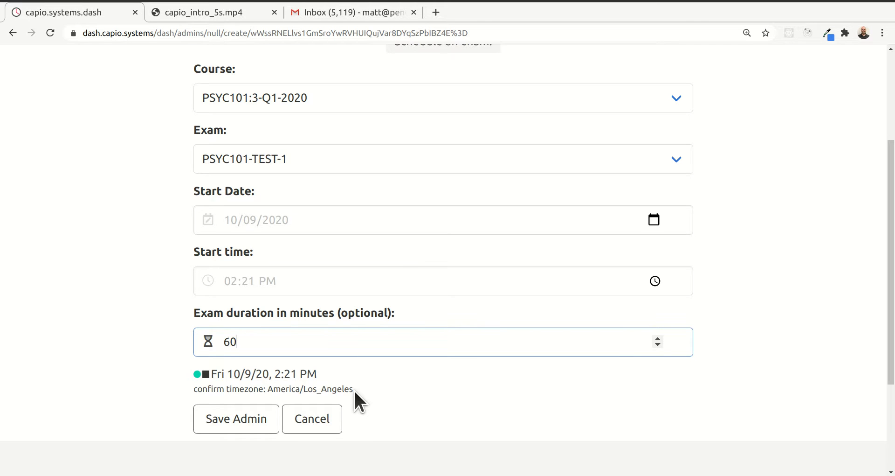
{"action": "scroll", "coordinate": [124, 357], "scroll_direction": "up", "scroll_amount": 1}
{"action": "scroll", "coordinate": [124, 356], "scroll_direction": "down", "scroll_amount": 2}
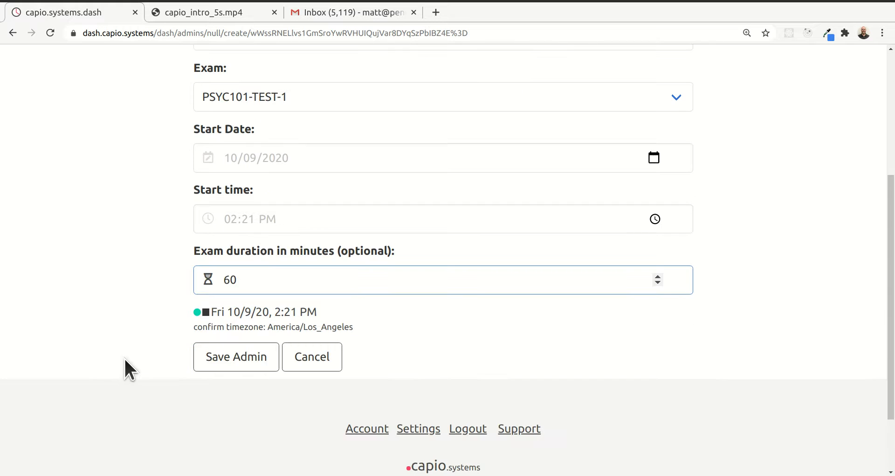
{"action": "left_click", "coordinate": [241, 360]}
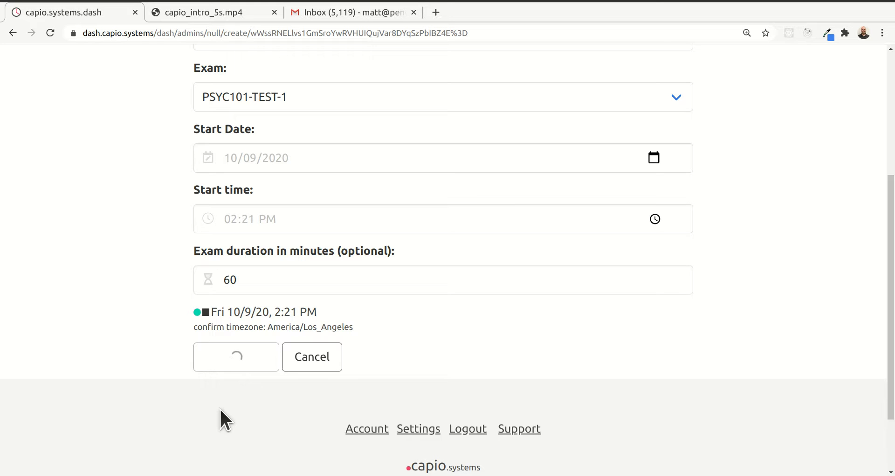
{"action": "left_click", "coordinate": [549, 99]}
{"action": "scroll", "coordinate": [410, 126], "scroll_direction": "up", "scroll_amount": 3}
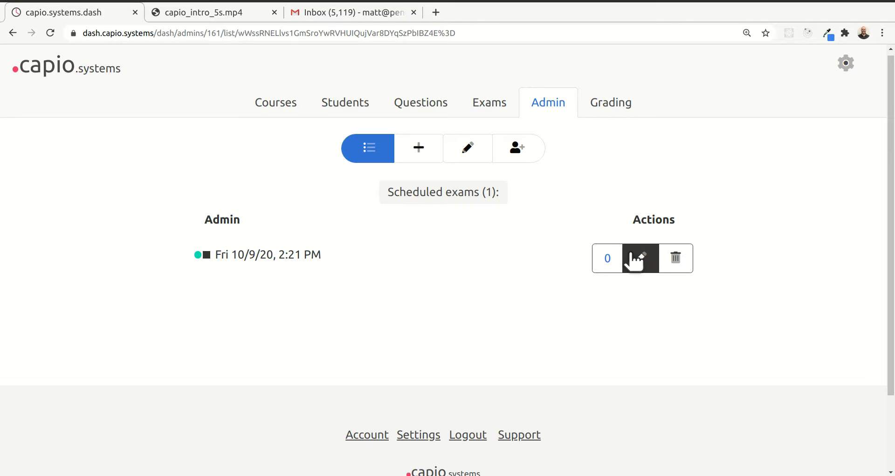
View the student roster of the Fri 10/9/20, 2:21 PM exam and return to the scheduled exams list
{"action": "left_click", "coordinate": [608, 261]}
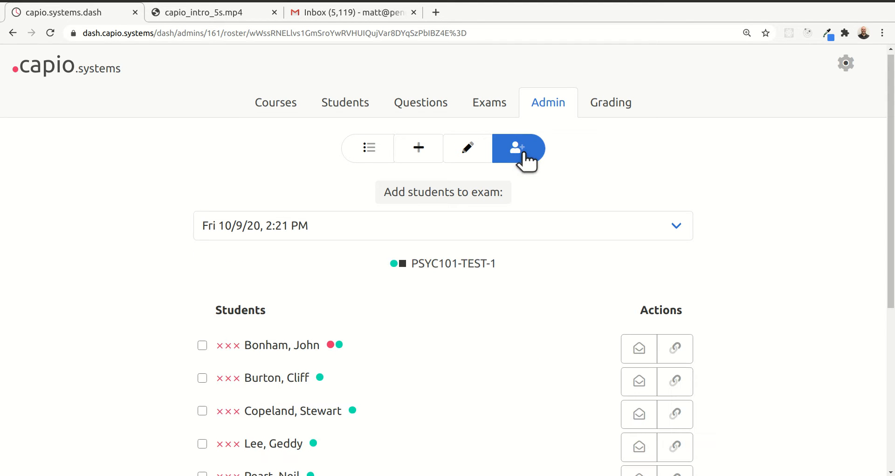
{"action": "left_click", "coordinate": [676, 227]}
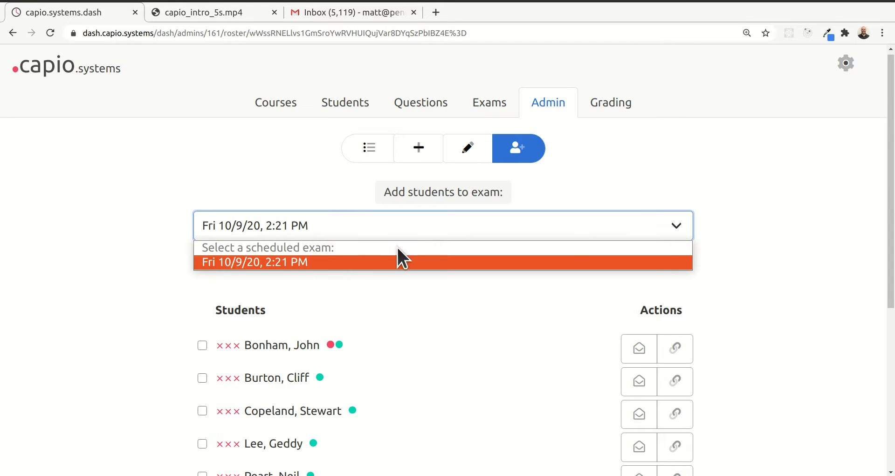
{"action": "left_click", "coordinate": [292, 262]}
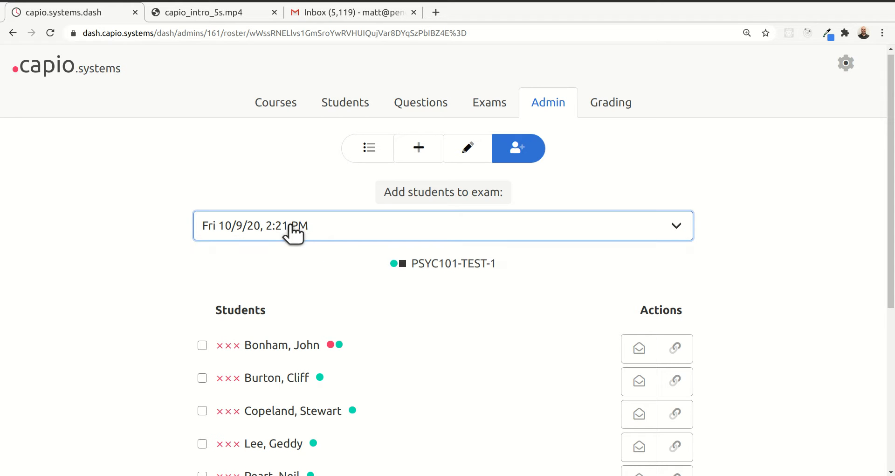
{"action": "left_click", "coordinate": [367, 148]}
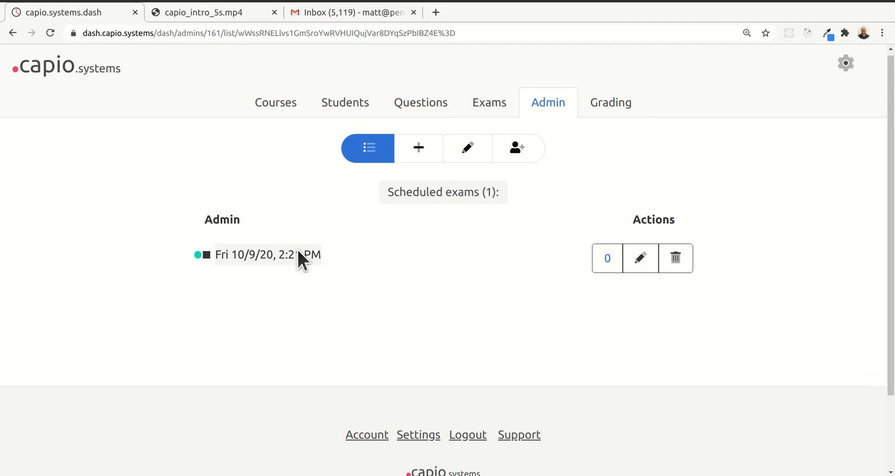
Select the Fri 10/9/20, 2:21 PM exam for adding students and review its full student list
{"action": "left_click", "coordinate": [516, 150]}
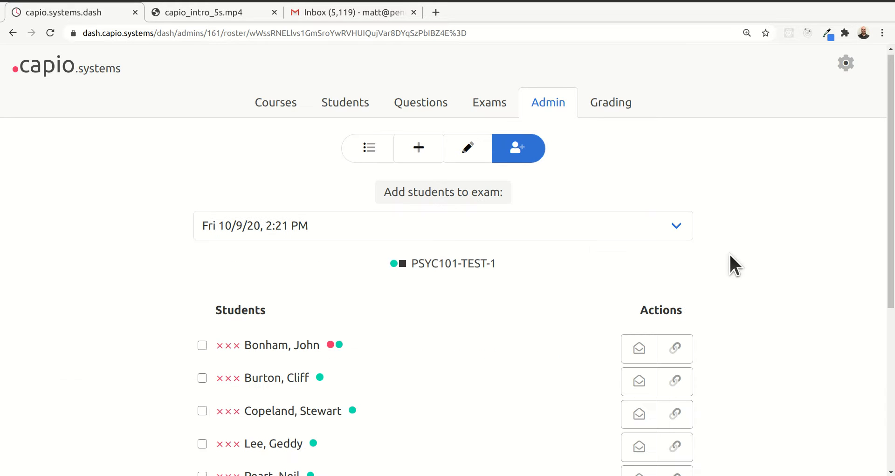
{"action": "left_click", "coordinate": [692, 224]}
{"action": "left_click", "coordinate": [304, 259]}
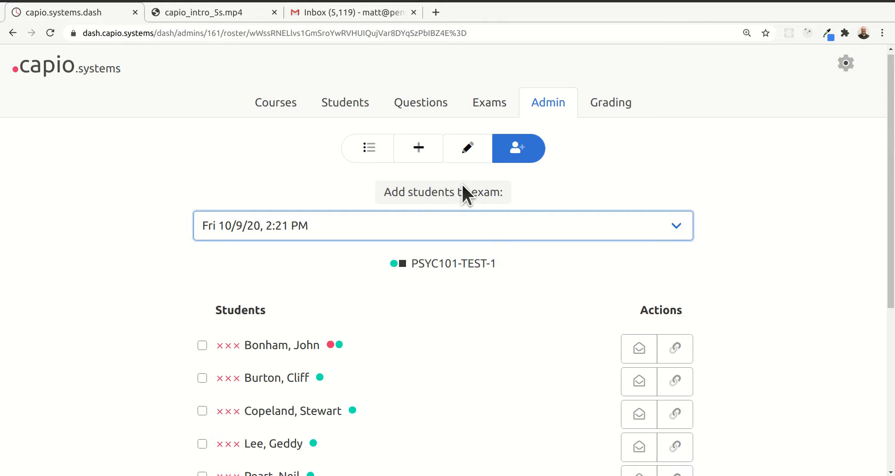
{"action": "scroll", "coordinate": [345, 182], "scroll_direction": "down", "scroll_amount": 1}
{"action": "scroll", "coordinate": [343, 180], "scroll_direction": "down", "scroll_amount": 2}
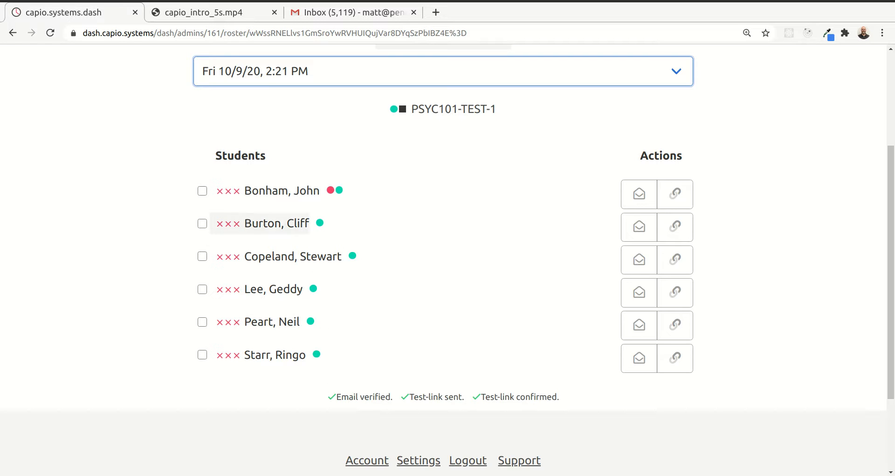
{"action": "scroll", "coordinate": [391, 279], "scroll_direction": "up", "scroll_amount": 5}
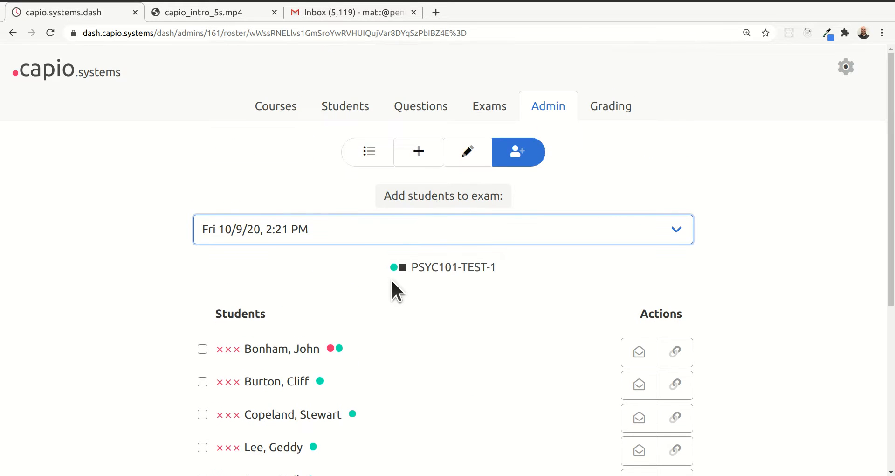
Open the student roster and view the blank new student form
{"action": "left_click", "coordinate": [348, 111]}
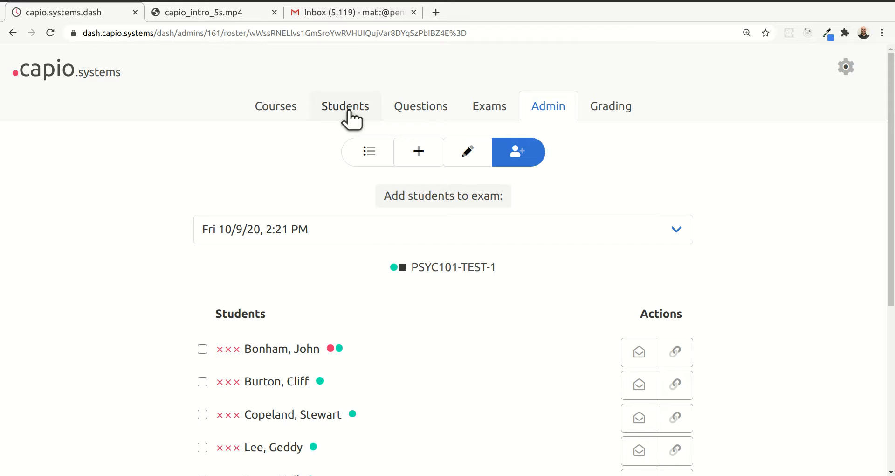
{"action": "scroll", "coordinate": [267, 348], "scroll_direction": "down", "scroll_amount": 5}
{"action": "scroll", "coordinate": [303, 203], "scroll_direction": "up", "scroll_amount": 5}
{"action": "left_click", "coordinate": [349, 106]}
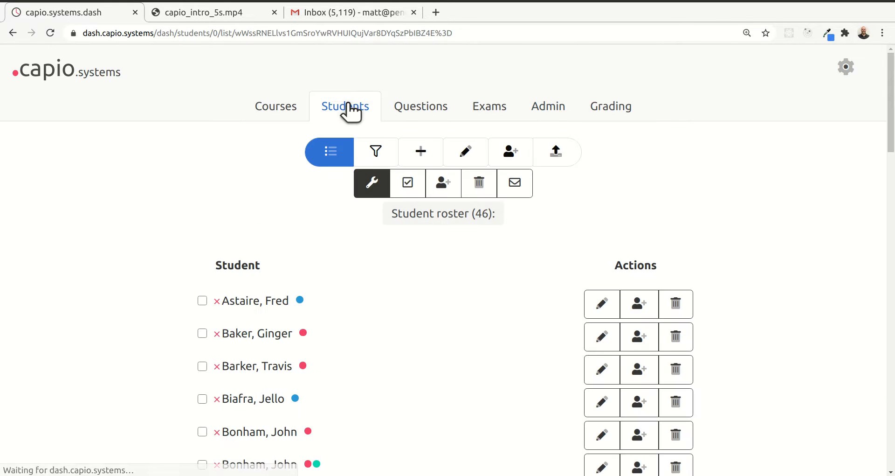
{"action": "left_click", "coordinate": [424, 153]}
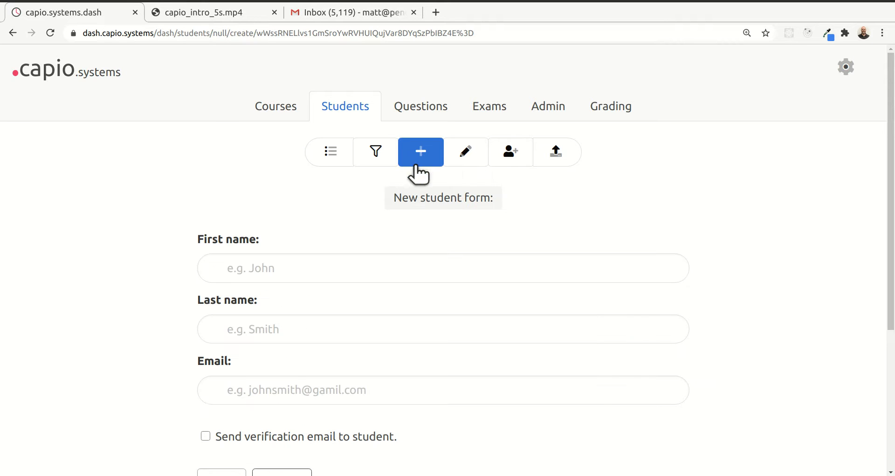
From the student roster, register the email-verified student for course PSYC101:3-Q1-2020 and return to the roster
{"action": "left_click", "coordinate": [334, 152]}
{"action": "scroll", "coordinate": [356, 299], "scroll_direction": "down", "scroll_amount": 3}
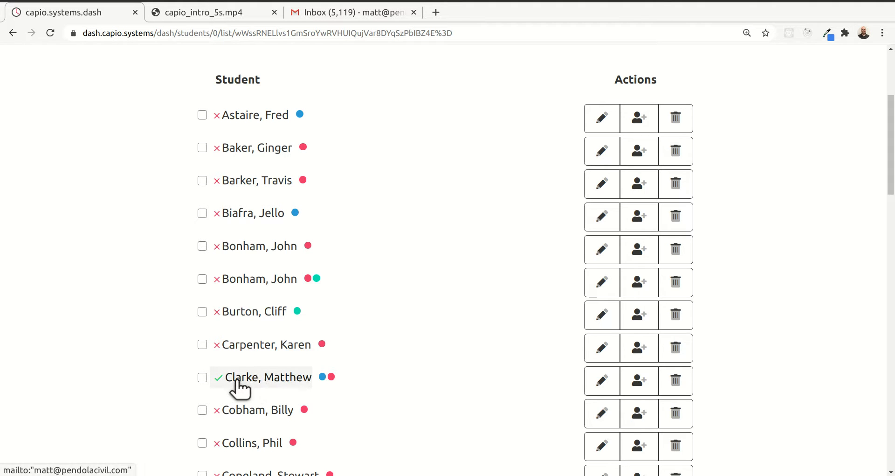
{"action": "left_click", "coordinate": [640, 379]}
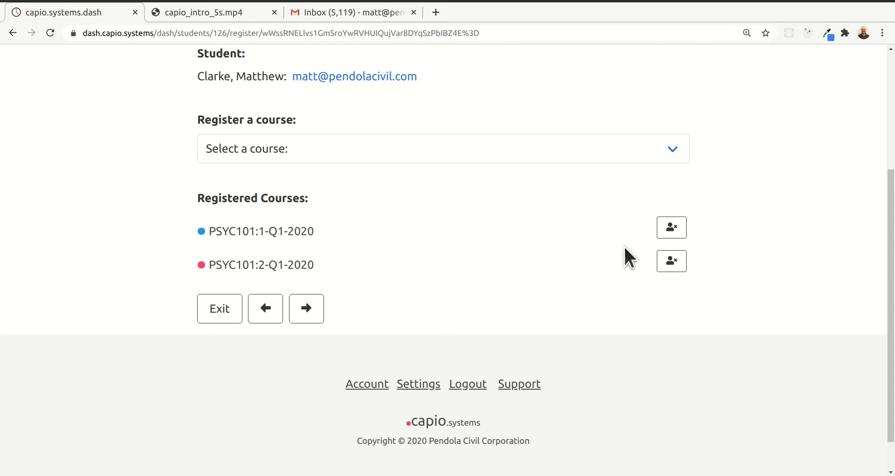
{"action": "left_click", "coordinate": [615, 148]}
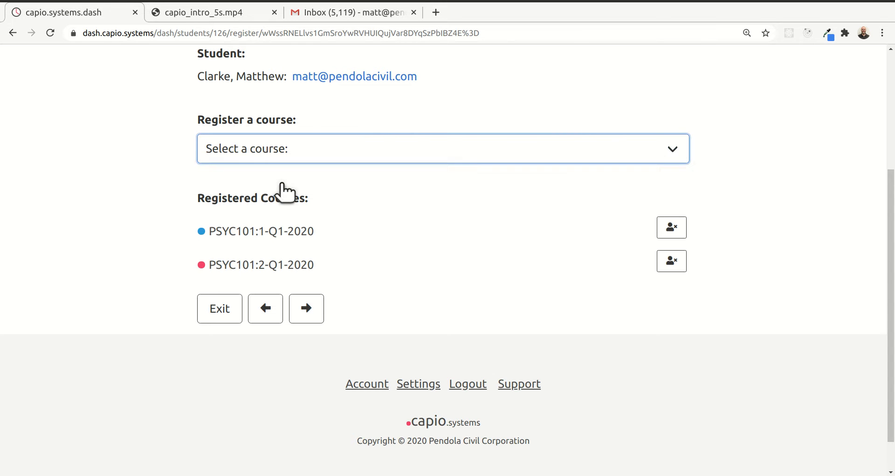
{"action": "left_click", "coordinate": [286, 184]}
{"action": "left_click", "coordinate": [550, 111]}
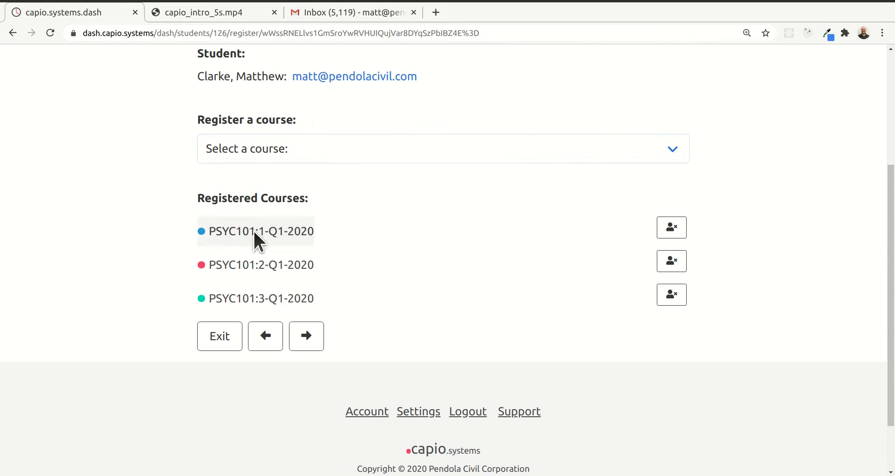
{"action": "scroll", "coordinate": [281, 253], "scroll_direction": "up", "scroll_amount": 3}
{"action": "left_click", "coordinate": [13, 33]}
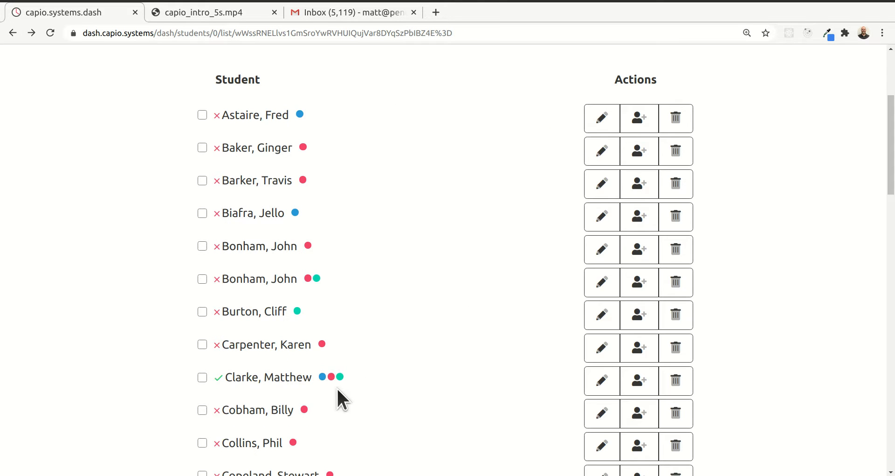
Add the email-verified student to the Fri 10/9/20, 2:21 PM administration of PSYC101-TEST-1
{"action": "scroll", "coordinate": [399, 287], "scroll_direction": "up", "scroll_amount": 4}
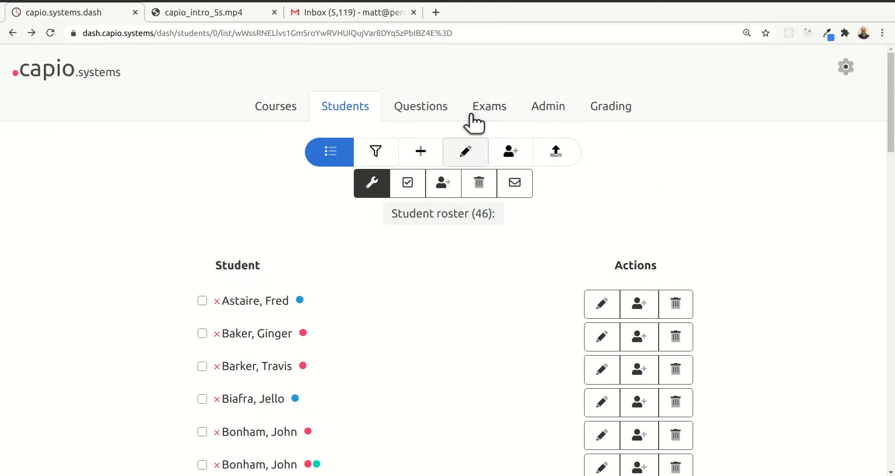
{"action": "left_click", "coordinate": [554, 111]}
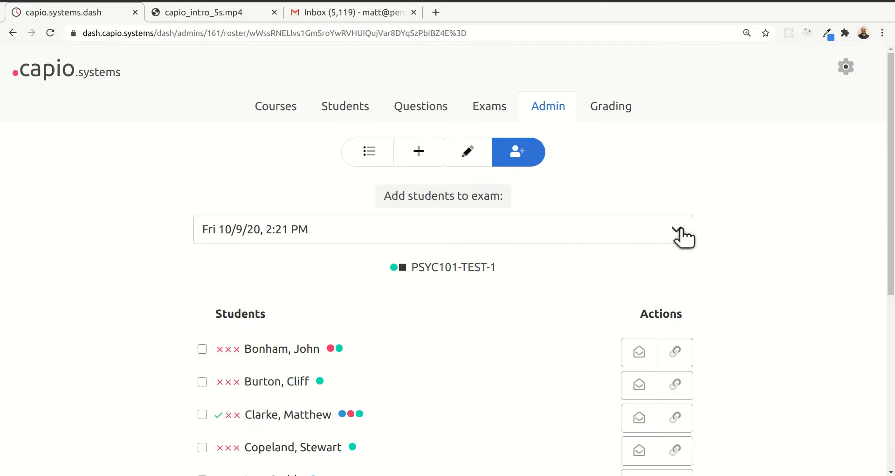
{"action": "scroll", "coordinate": [373, 326], "scroll_direction": "down", "scroll_amount": 3}
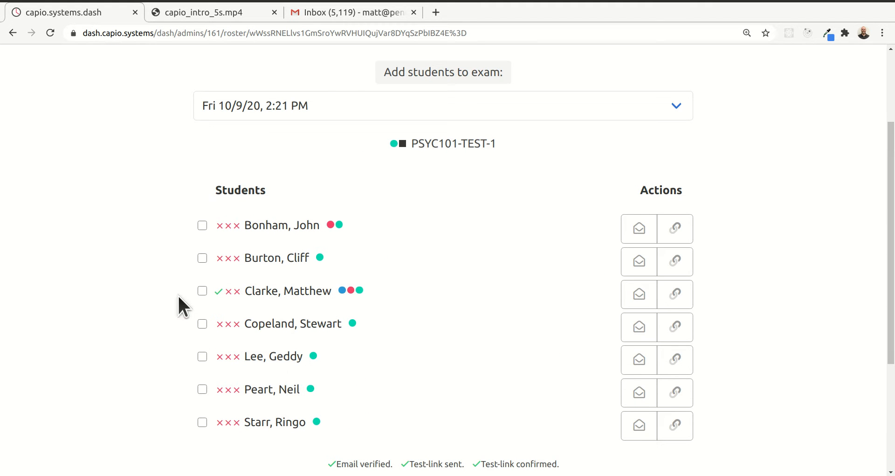
{"action": "left_click", "coordinate": [202, 290]}
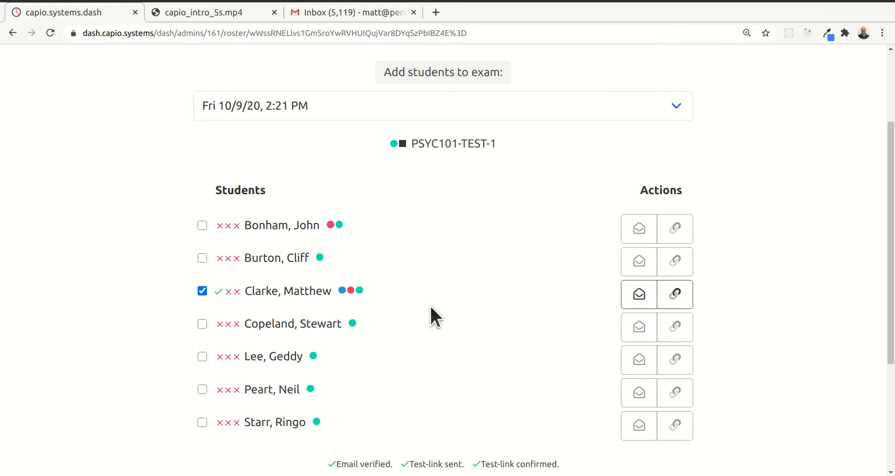
Notify the added student of the PSYC101-TEST-1 examination by email
{"action": "left_click", "coordinate": [639, 295]}
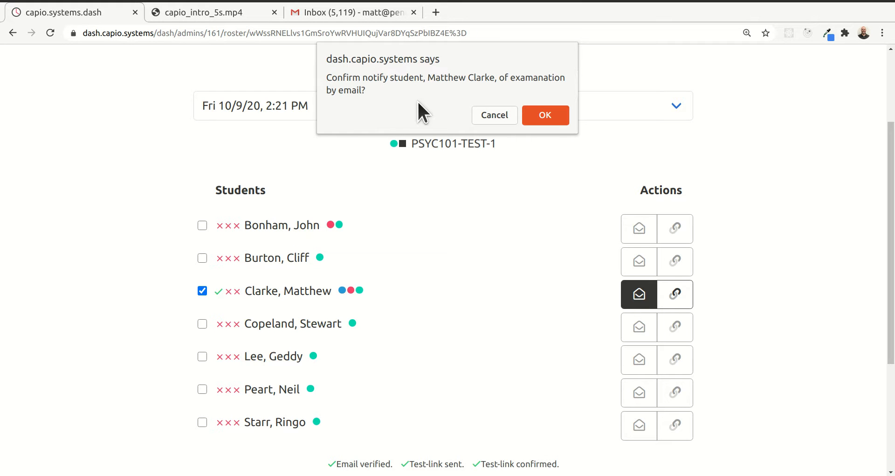
{"action": "left_click", "coordinate": [548, 115]}
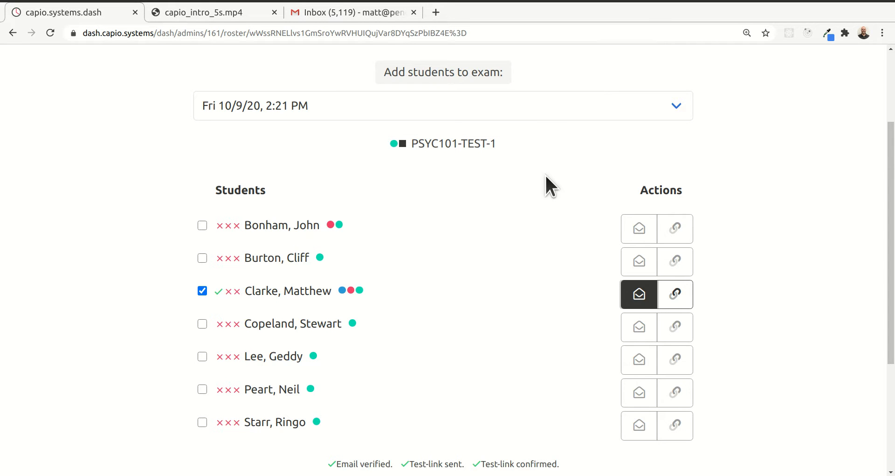
{"action": "scroll", "coordinate": [567, 311], "scroll_direction": "up", "scroll_amount": 3}
{"action": "scroll", "coordinate": [566, 305], "scroll_direction": "down", "scroll_amount": 2}
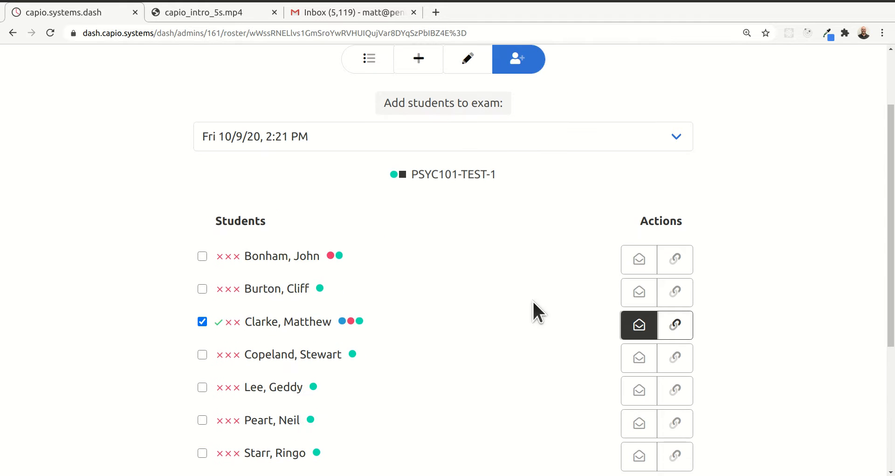
{"action": "left_click", "coordinate": [637, 321]}
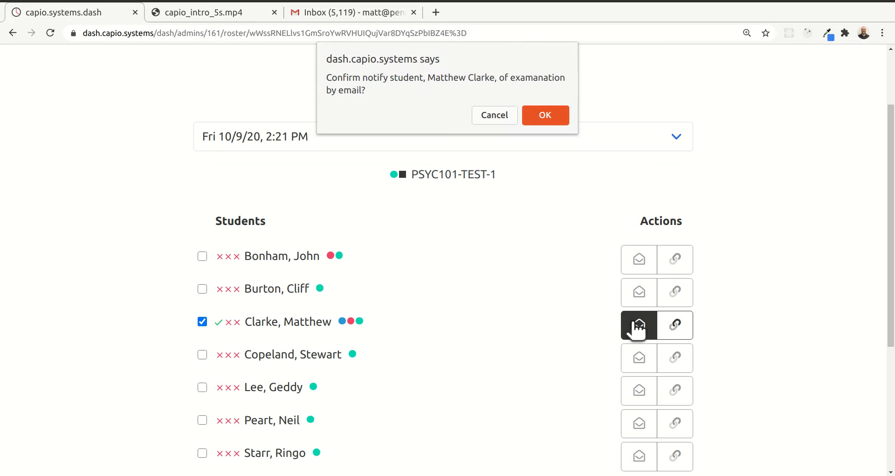
{"action": "left_click", "coordinate": [557, 118]}
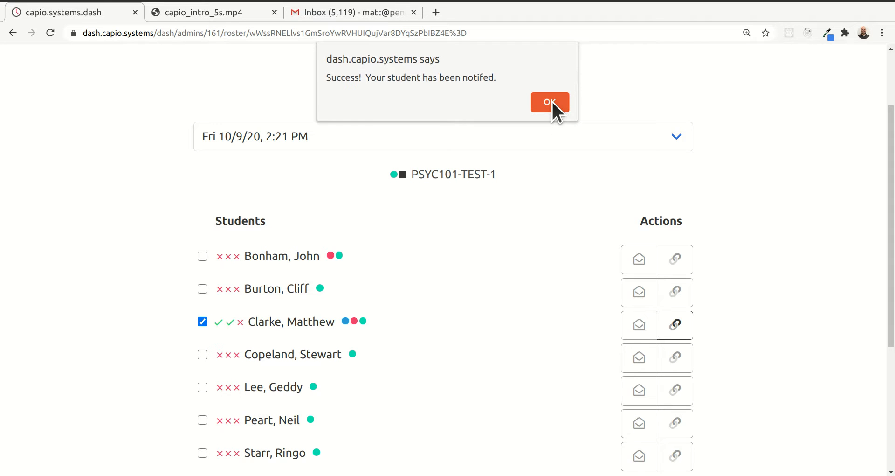
{"action": "left_click", "coordinate": [552, 100]}
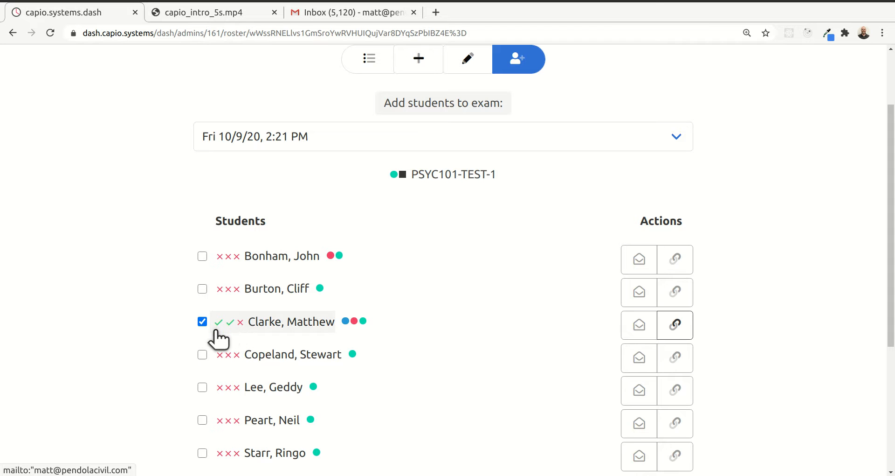
Switch to Gmail, open the PSYC101-TEST-1 exam notification email and follow its private exam link
{"action": "scroll", "coordinate": [310, 260], "scroll_direction": "down", "scroll_amount": 1}
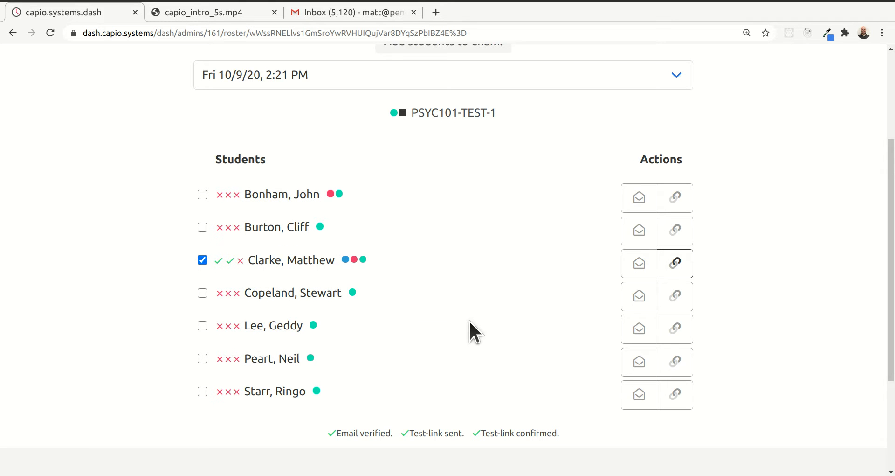
{"action": "scroll", "coordinate": [470, 322], "scroll_direction": "up", "scroll_amount": 3}
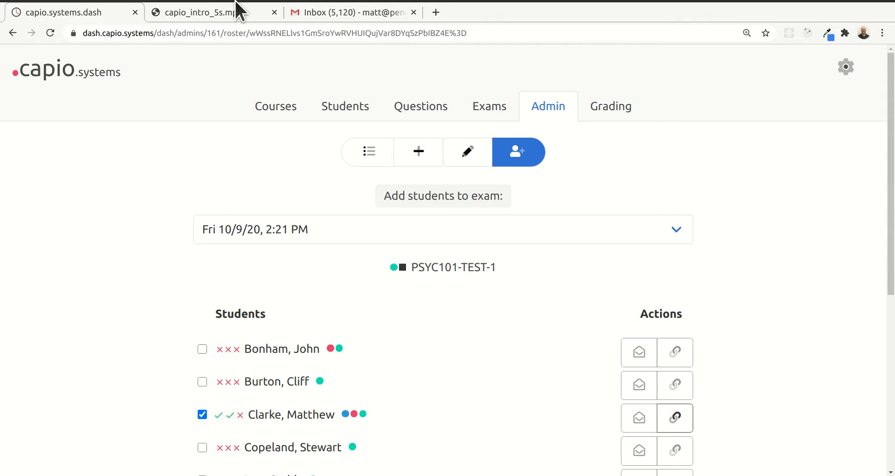
{"action": "left_click", "coordinate": [362, 15]}
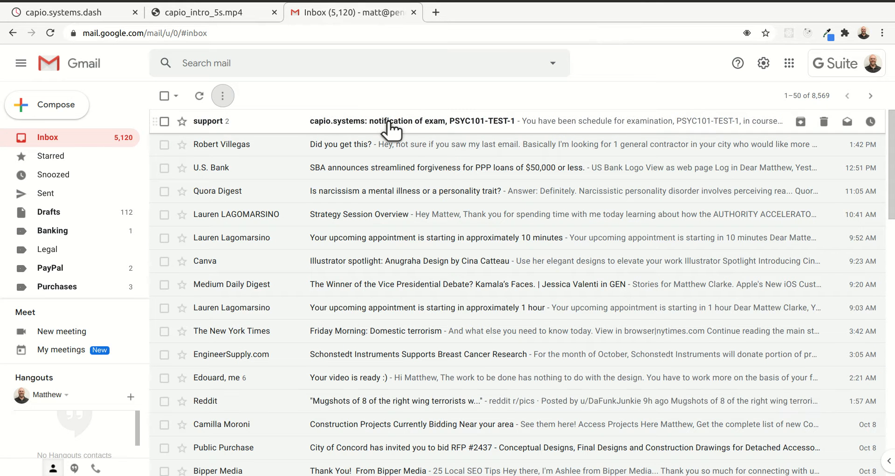
{"action": "left_click", "coordinate": [446, 123]}
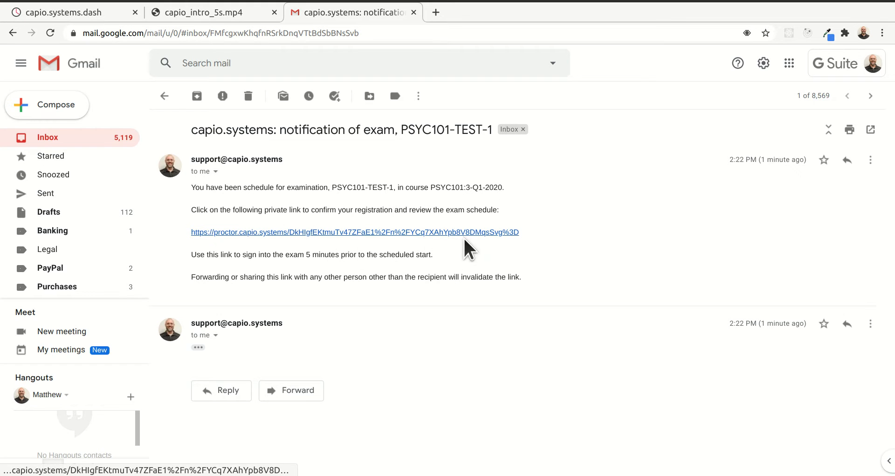
{"action": "left_click", "coordinate": [360, 231]}
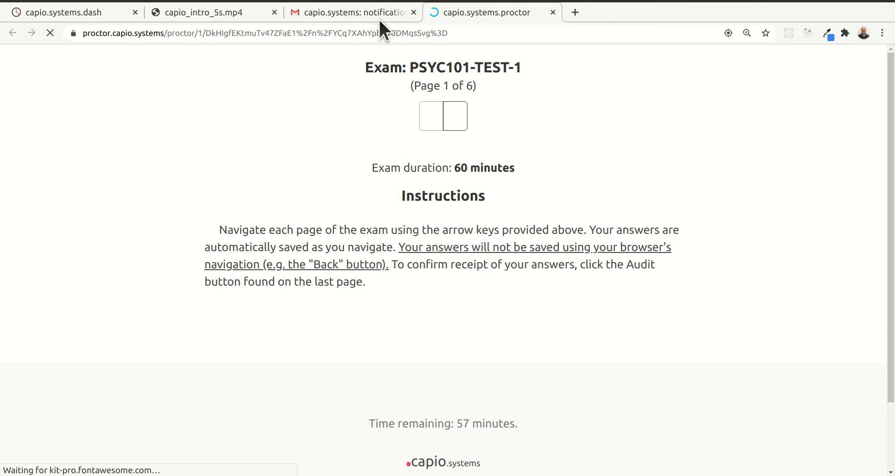
Switch back to the capio.systems dashboard and remove the selected student from the Fri 10/9/20, 2:21 PM exam
{"action": "left_click", "coordinate": [208, 4]}
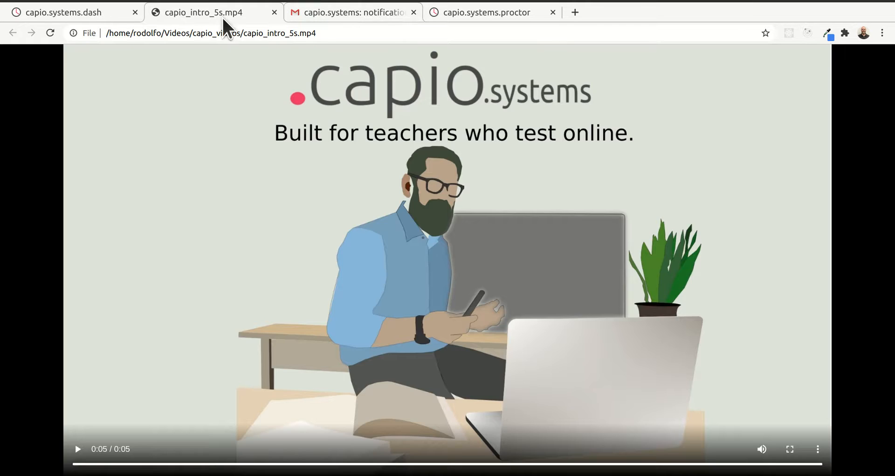
{"action": "left_click", "coordinate": [321, 11]}
{"action": "left_click", "coordinate": [80, 12]}
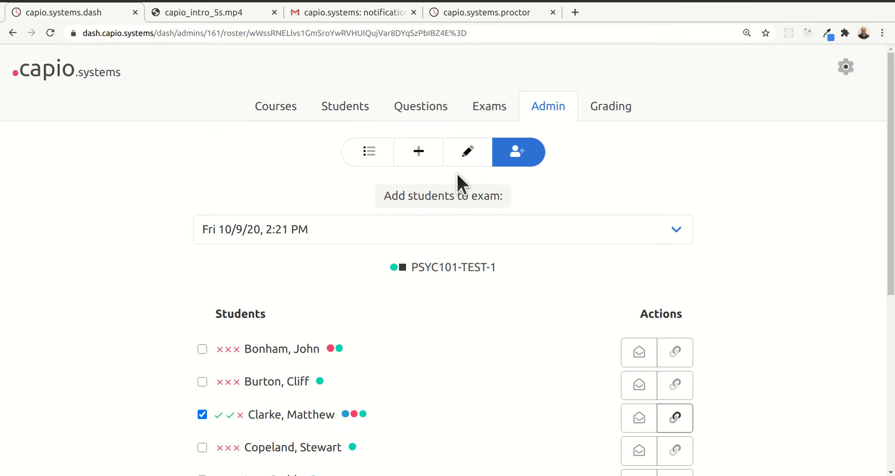
{"action": "left_click", "coordinate": [201, 414]}
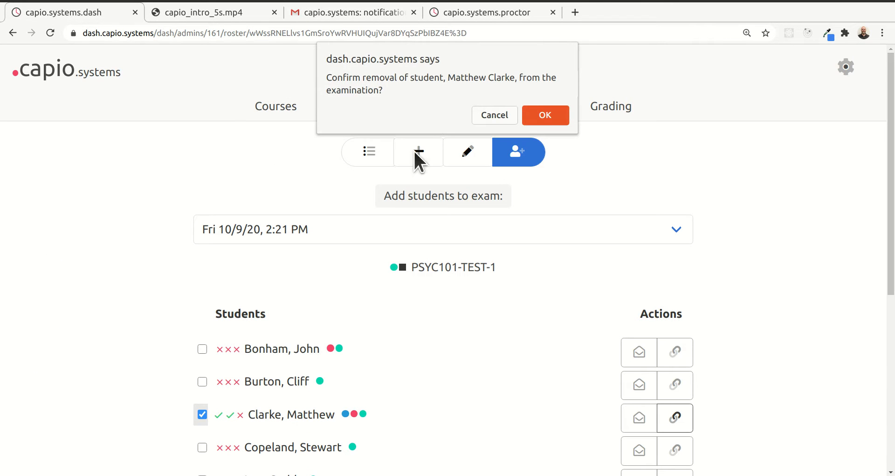
{"action": "left_click", "coordinate": [550, 119]}
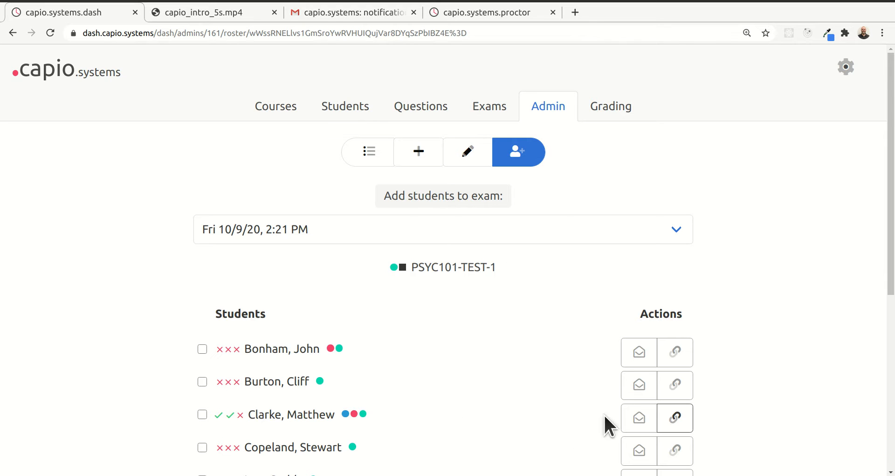
{"action": "scroll", "coordinate": [553, 330], "scroll_direction": "down", "scroll_amount": 2}
{"action": "scroll", "coordinate": [409, 143], "scroll_direction": "up", "scroll_amount": 2}
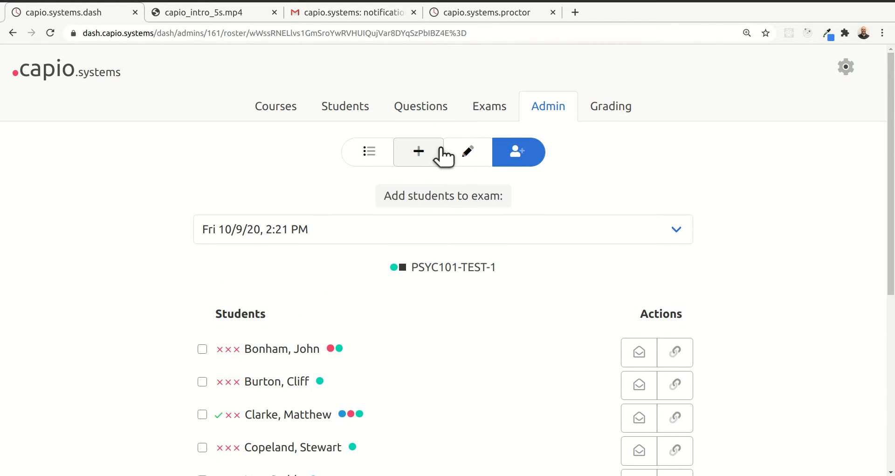
Set the scheduled exam's start time to 02:26 PM and save the updated schedule
{"action": "left_click", "coordinate": [465, 150]}
{"action": "scroll", "coordinate": [434, 184], "scroll_direction": "down", "scroll_amount": 3}
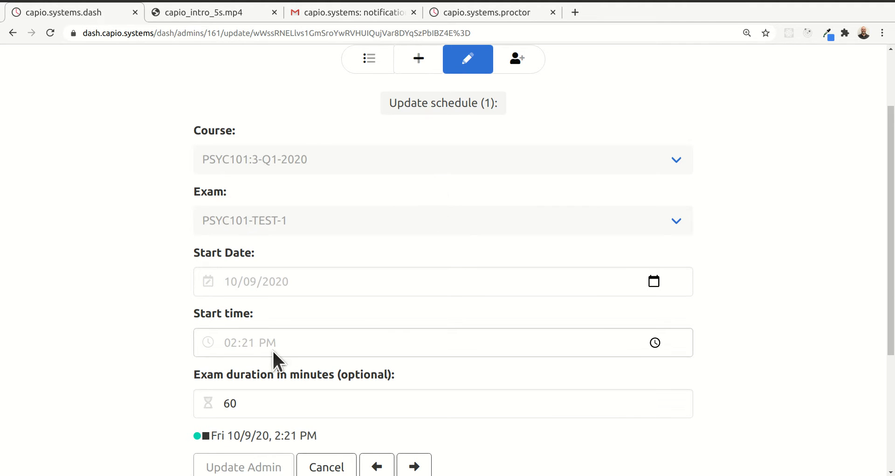
{"action": "left_click", "coordinate": [654, 342]}
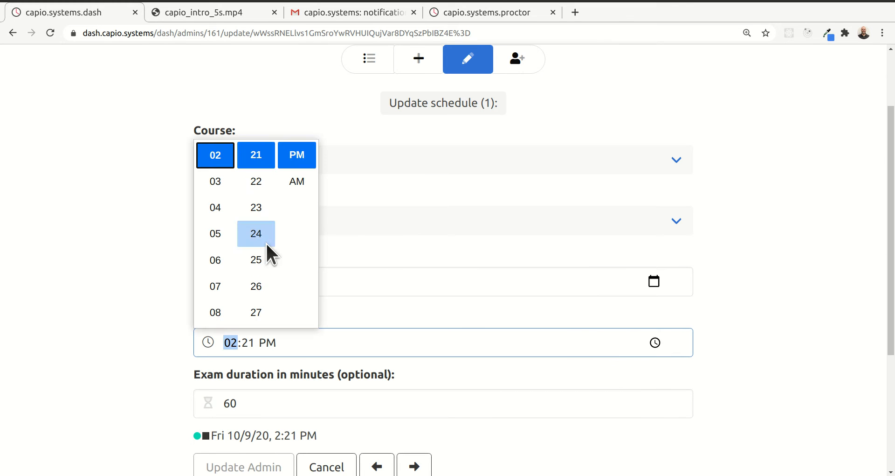
{"action": "left_click", "coordinate": [256, 285]}
{"action": "left_click", "coordinate": [487, 326]}
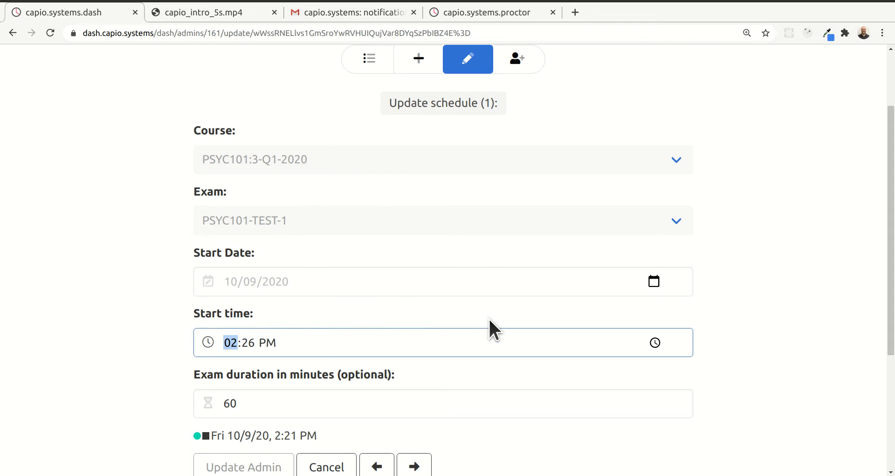
{"action": "scroll", "coordinate": [384, 409], "scroll_direction": "down", "scroll_amount": 3}
{"action": "left_click", "coordinate": [268, 359]}
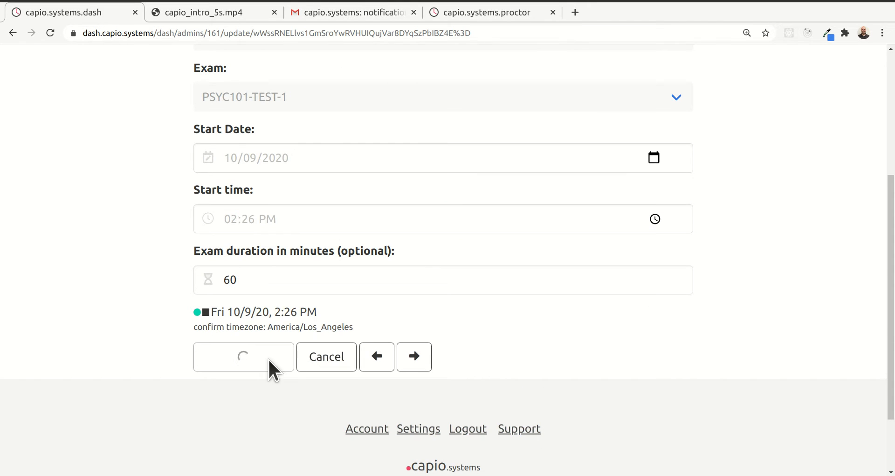
{"action": "left_click", "coordinate": [552, 99]}
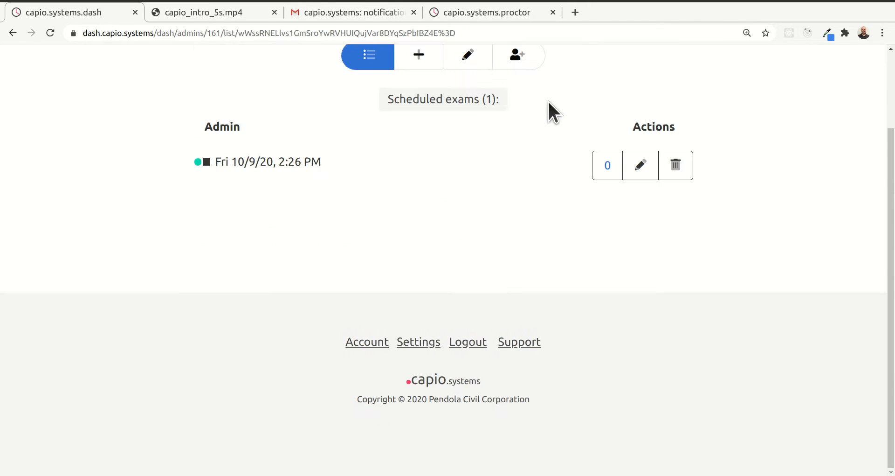
Add the email-verified student to the Fri 10/9/20, 2:26 PM exam and notify that student of the examination by email
{"action": "scroll", "coordinate": [536, 261], "scroll_direction": "up", "scroll_amount": 3}
{"action": "left_click", "coordinate": [522, 150]}
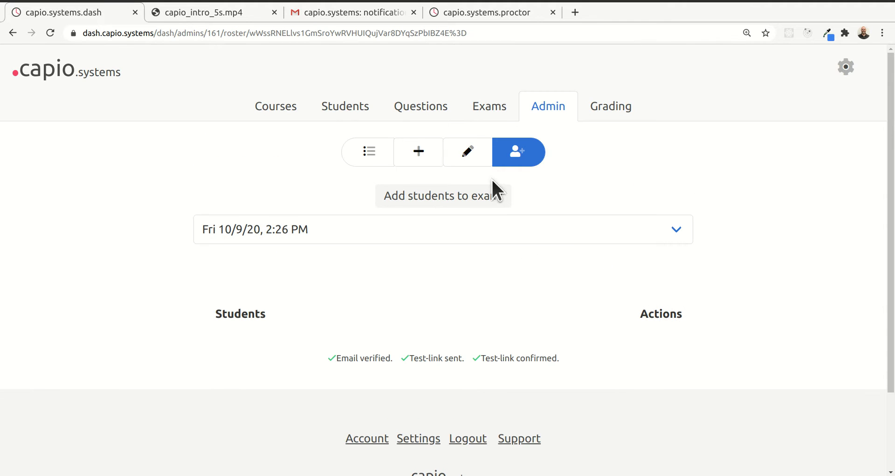
{"action": "left_click", "coordinate": [674, 229]}
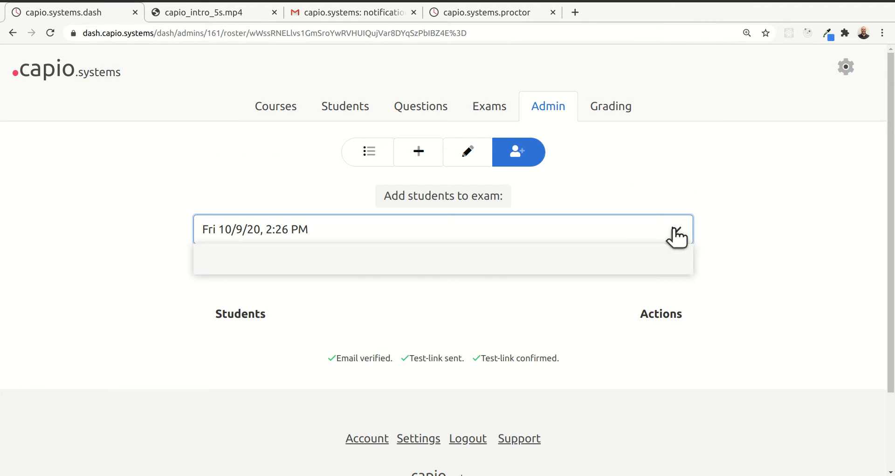
{"action": "left_click", "coordinate": [674, 229]}
{"action": "scroll", "coordinate": [343, 326], "scroll_direction": "down", "scroll_amount": 2}
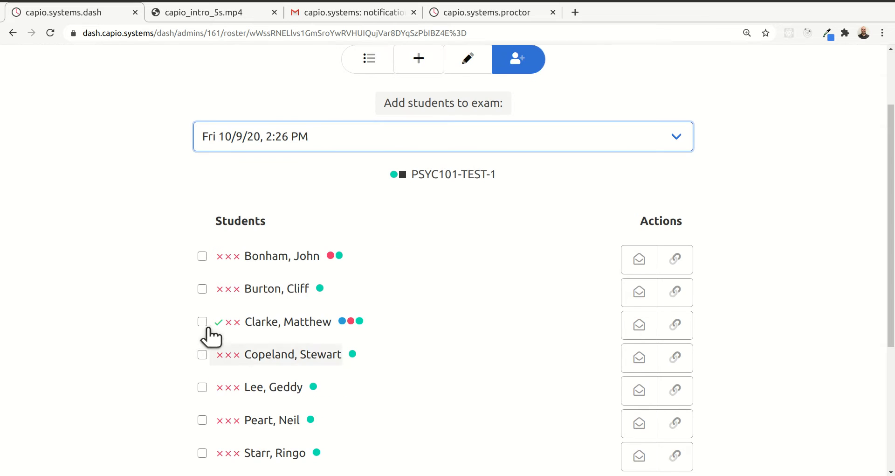
{"action": "left_click", "coordinate": [201, 323]}
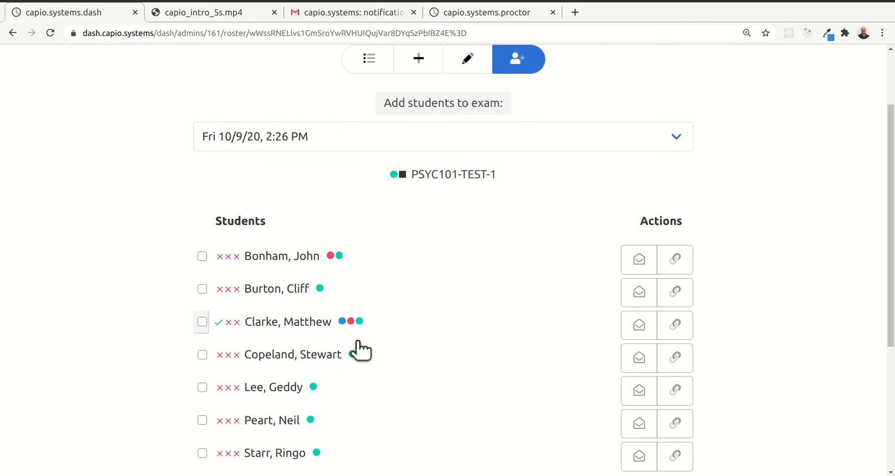
{"action": "left_click", "coordinate": [202, 321]}
{"action": "left_click", "coordinate": [639, 331]}
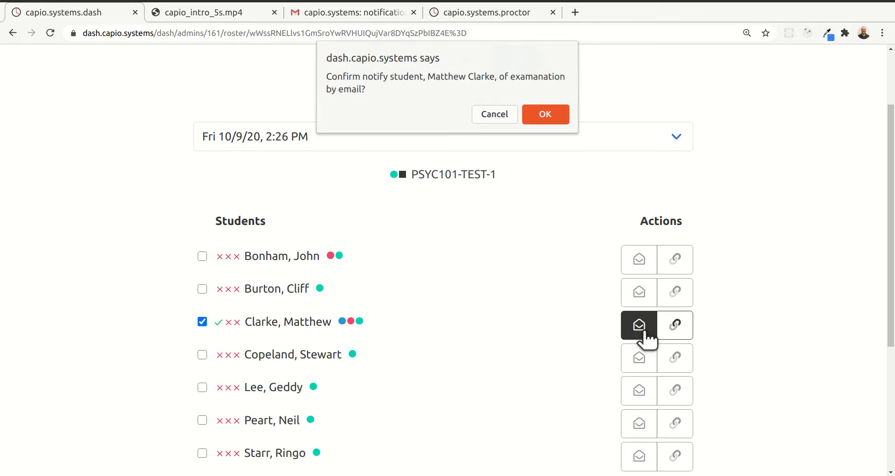
{"action": "left_click", "coordinate": [554, 115]}
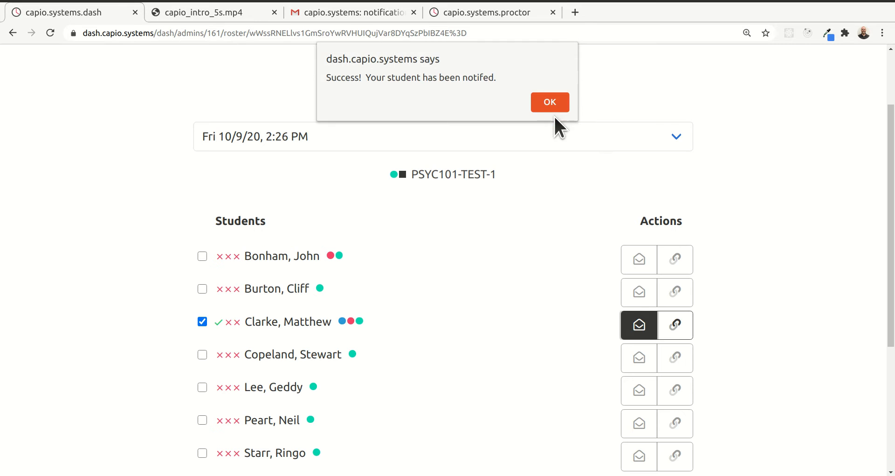
Switch to Gmail, open the newest PSYC101-TEST-1 notification in the inbox and follow its private exam link
{"action": "left_click", "coordinate": [339, 7]}
{"action": "left_click", "coordinate": [51, 139]}
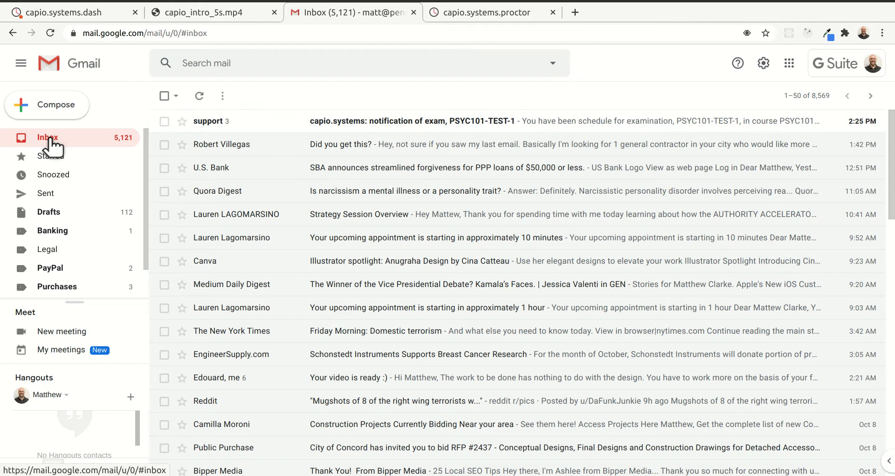
{"action": "left_click", "coordinate": [411, 122]}
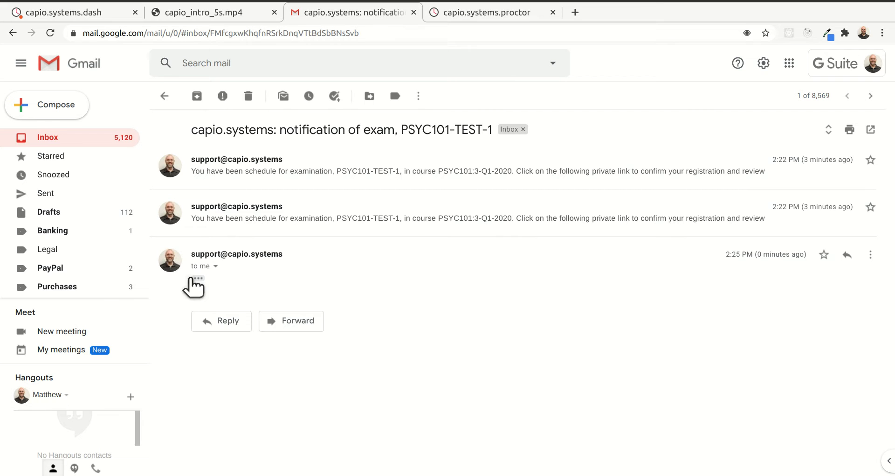
{"action": "left_click", "coordinate": [198, 278]}
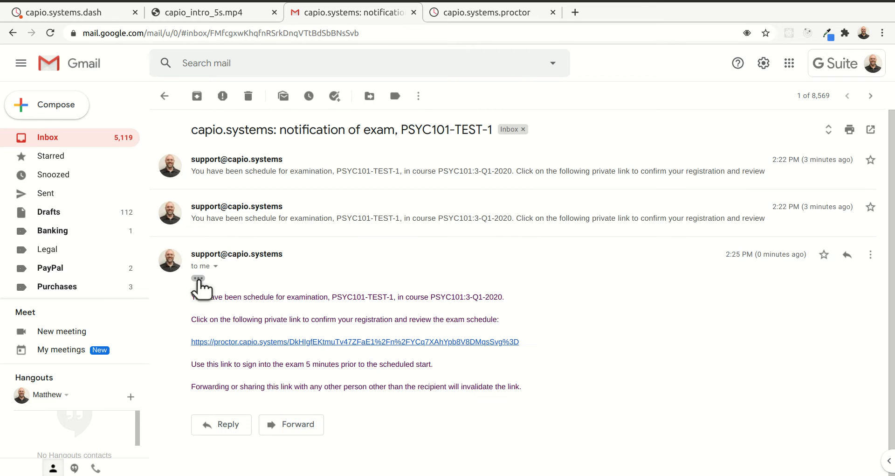
{"action": "left_click", "coordinate": [319, 341]}
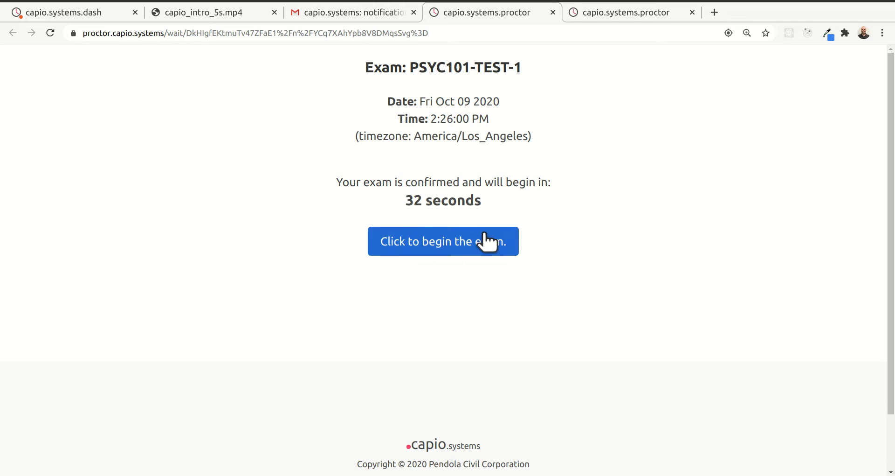
Begin the PSYC101-TEST-1 exam and continue past the instructions to Question 1
{"action": "left_click", "coordinate": [458, 242]}
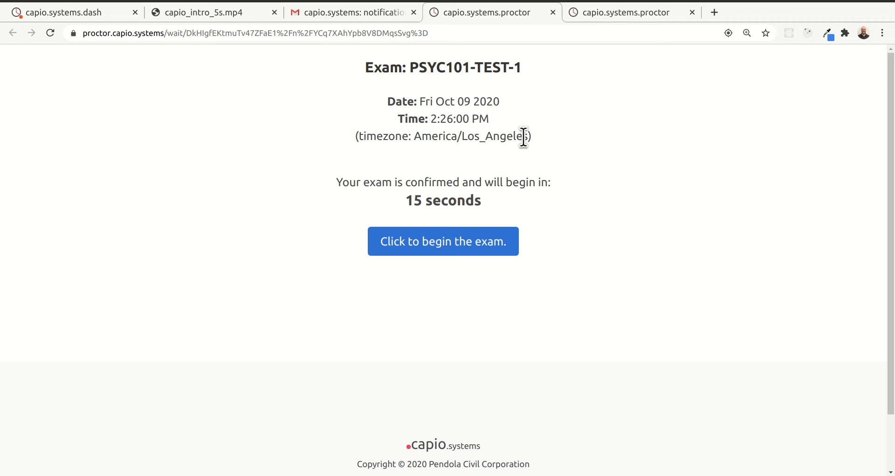
{"action": "left_click", "coordinate": [443, 241]}
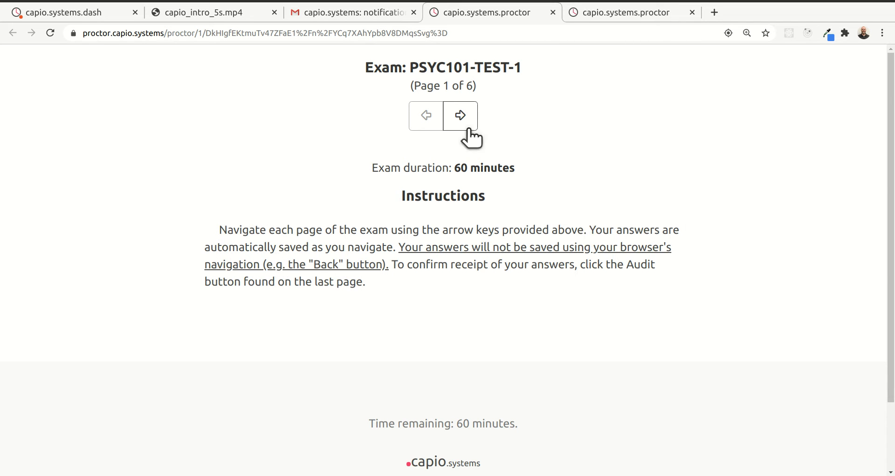
{"action": "left_click", "coordinate": [460, 118]}
{"action": "left_click", "coordinate": [464, 112]}
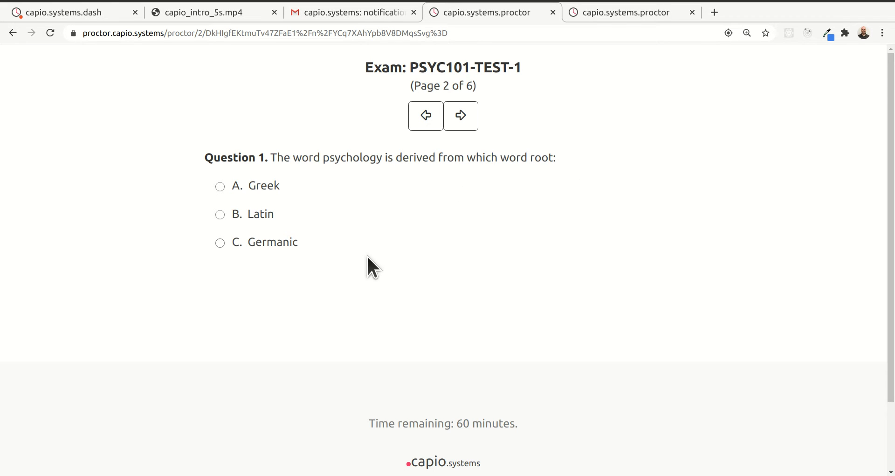
Answer Question 1 with C. Germanic and Question 2 with A. True, continuing to Question 3
{"action": "left_click", "coordinate": [219, 243]}
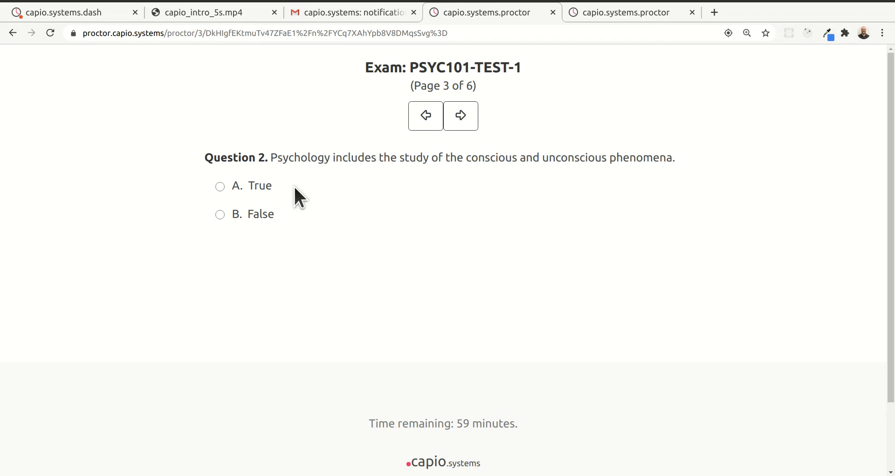
{"action": "left_click", "coordinate": [221, 187]}
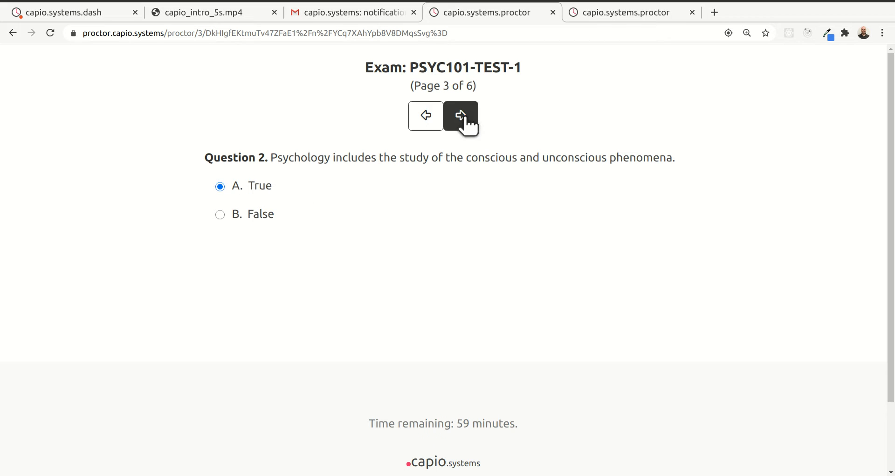
{"action": "left_click", "coordinate": [464, 116]}
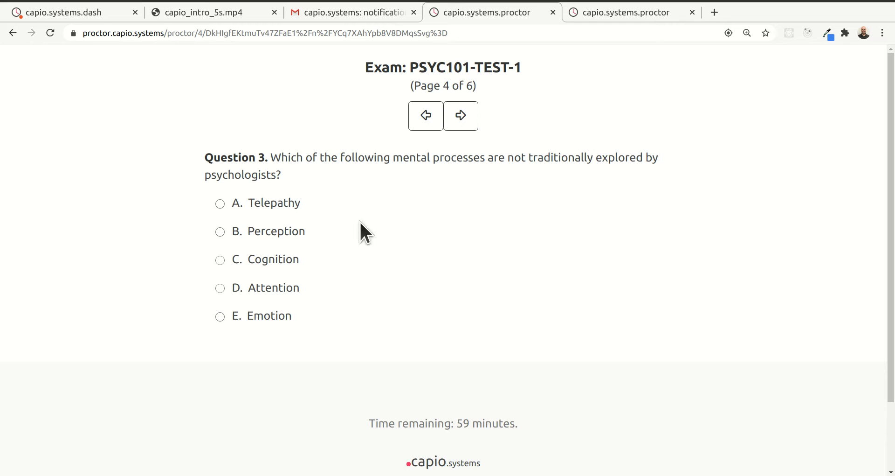
Continue from Question 3 to Question 4 and answer Question 4 with C. Cognitive
{"action": "left_click", "coordinate": [461, 117]}
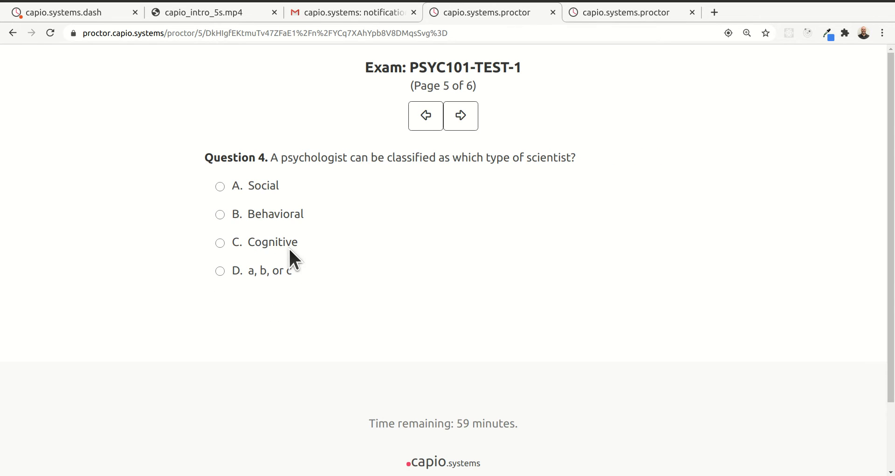
{"action": "left_click", "coordinate": [221, 271]}
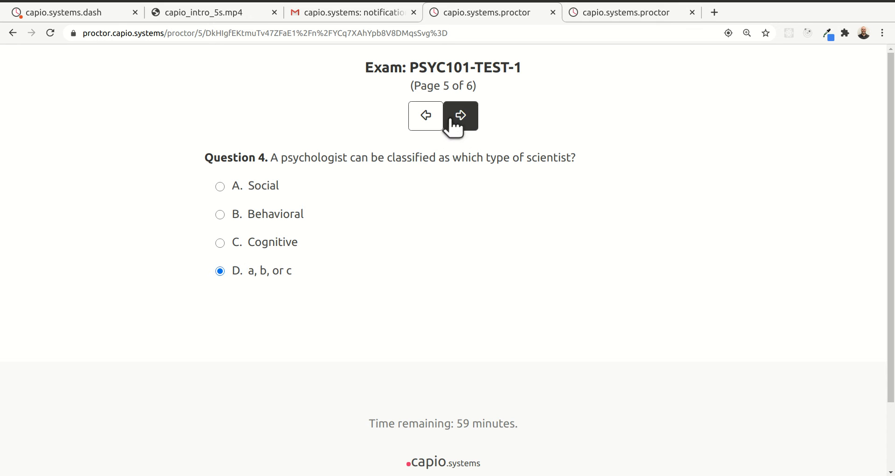
{"action": "left_click", "coordinate": [220, 243]}
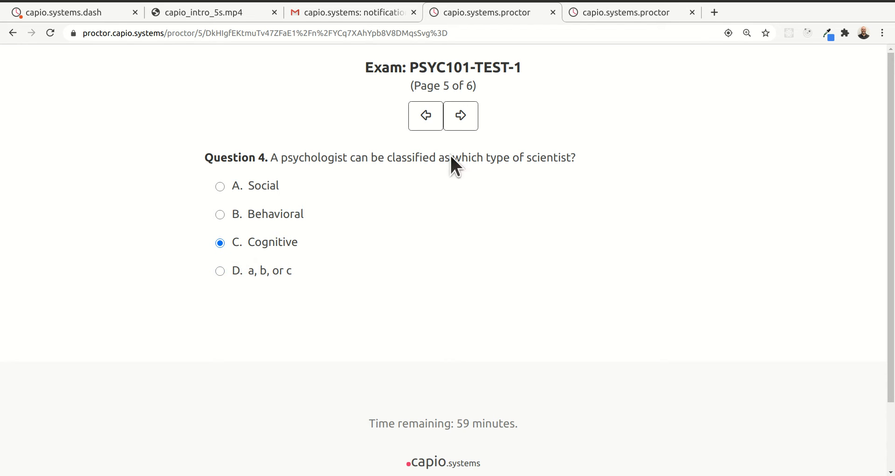
Continue to the exam's last page and audit the exam to confirm receipt of all answers
{"action": "left_click", "coordinate": [459, 117]}
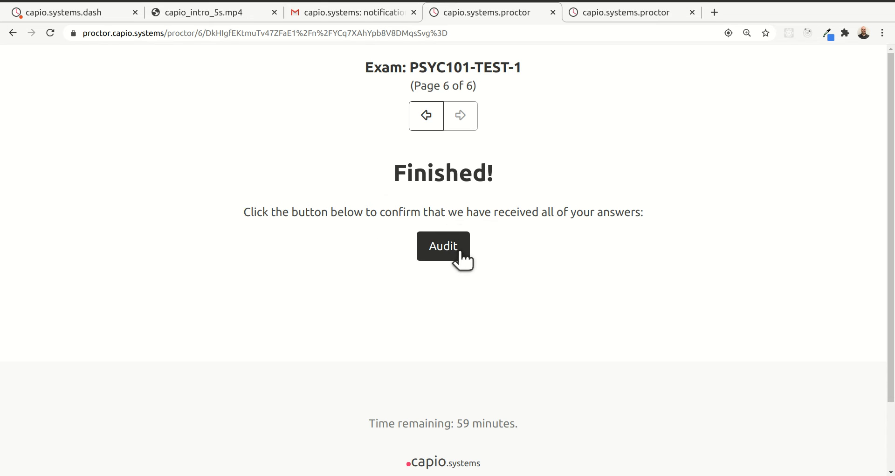
{"action": "left_click", "coordinate": [445, 254]}
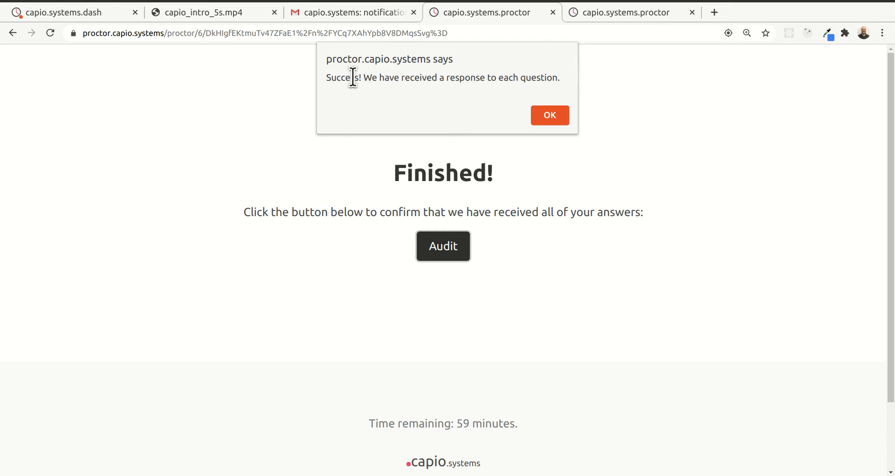
{"action": "left_click", "coordinate": [555, 113]}
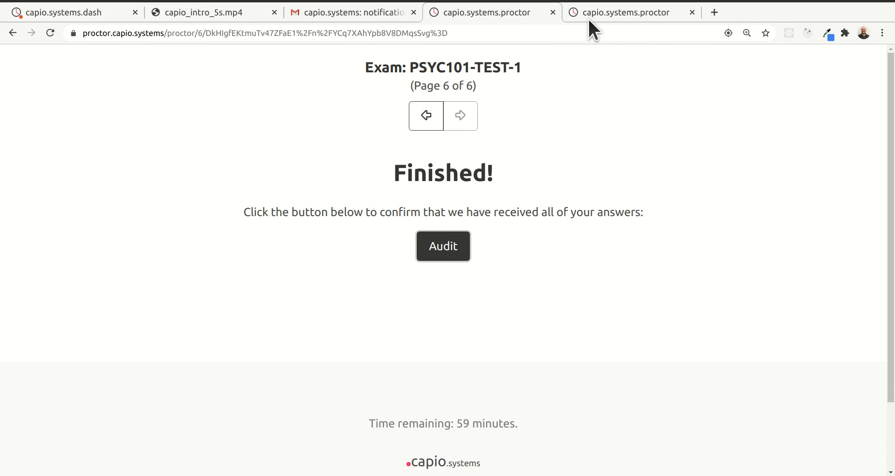
Switch back to the capio.systems dashboard and dismiss the student notification message
{"action": "left_click", "coordinate": [618, 11]}
{"action": "left_click", "coordinate": [494, 15]}
{"action": "left_click", "coordinate": [74, 13]}
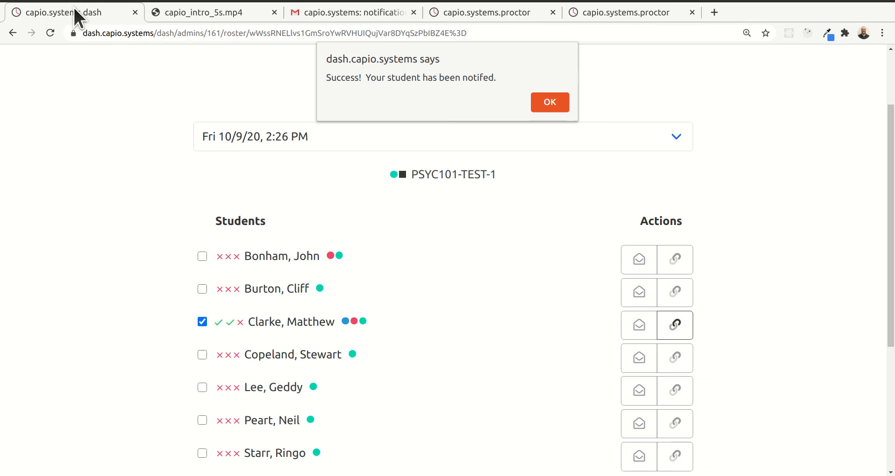
{"action": "left_click", "coordinate": [549, 102]}
Examine the PSYC101-TEST-1 roster and the email and test-link status marks of its students
{"action": "scroll", "coordinate": [547, 234], "scroll_direction": "down", "scroll_amount": 2}
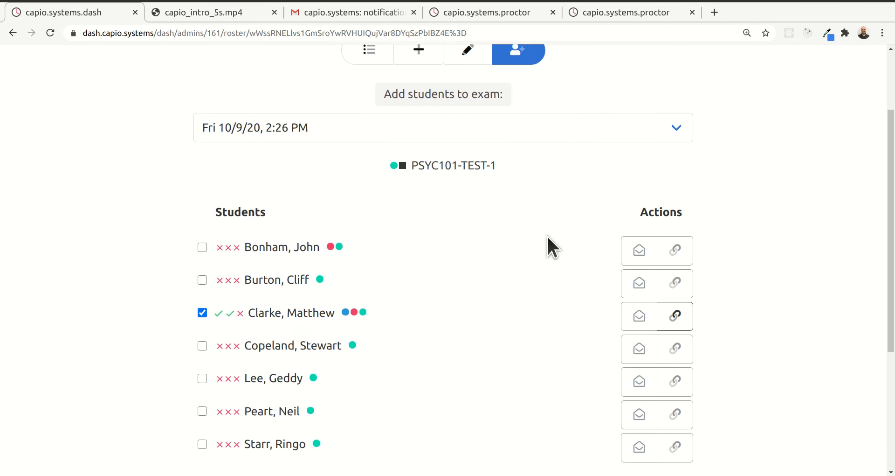
{"action": "scroll", "coordinate": [547, 234], "scroll_direction": "up", "scroll_amount": 3}
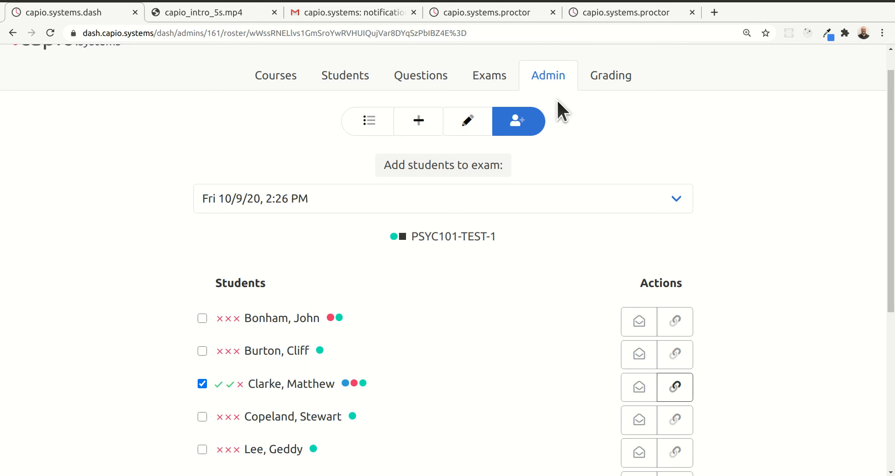
{"action": "scroll", "coordinate": [553, 161], "scroll_direction": "down", "scroll_amount": 3}
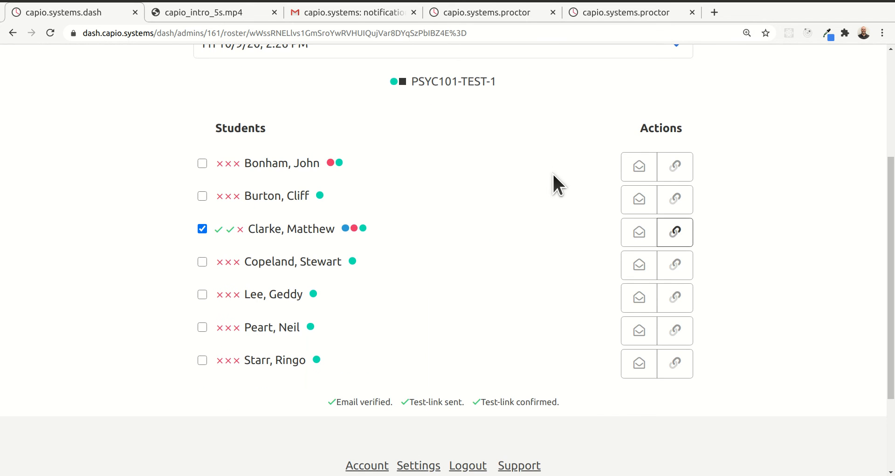
{"action": "scroll", "coordinate": [553, 175], "scroll_direction": "up", "scroll_amount": 3}
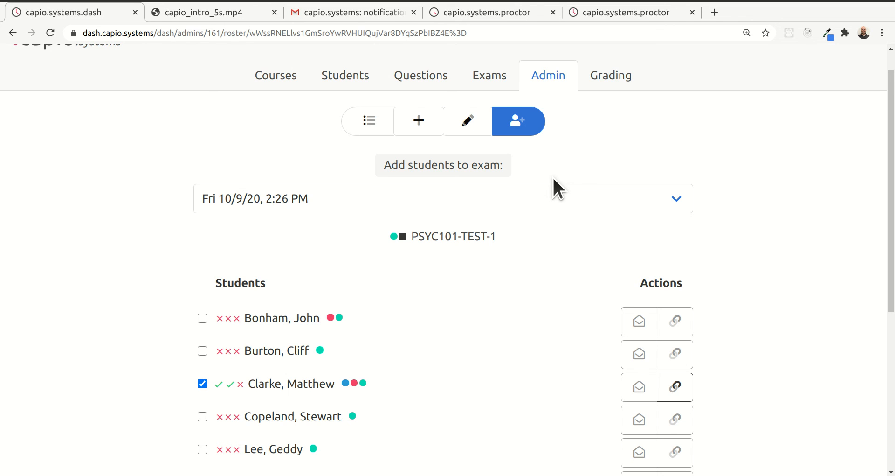
{"action": "scroll", "coordinate": [553, 177], "scroll_direction": "up", "scroll_amount": 1}
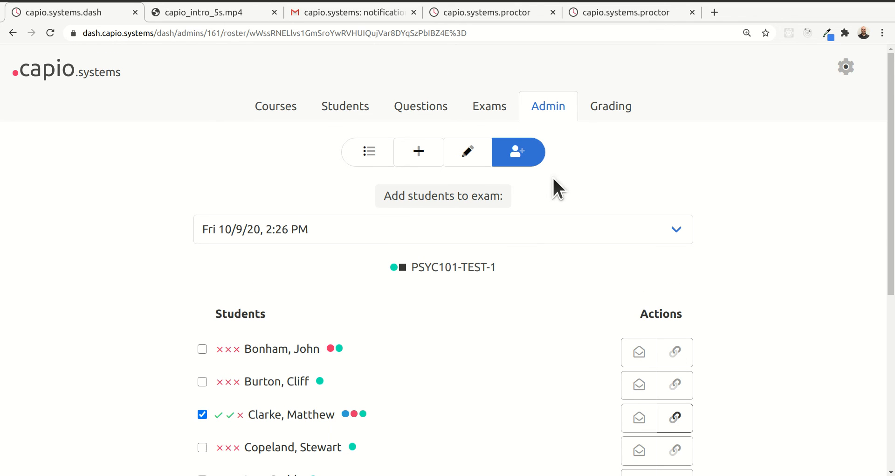
{"action": "scroll", "coordinate": [573, 233], "scroll_direction": "down", "scroll_amount": 2}
{"action": "scroll", "coordinate": [541, 298], "scroll_direction": "down", "scroll_amount": 1}
{"action": "scroll", "coordinate": [540, 294], "scroll_direction": "up", "scroll_amount": 3}
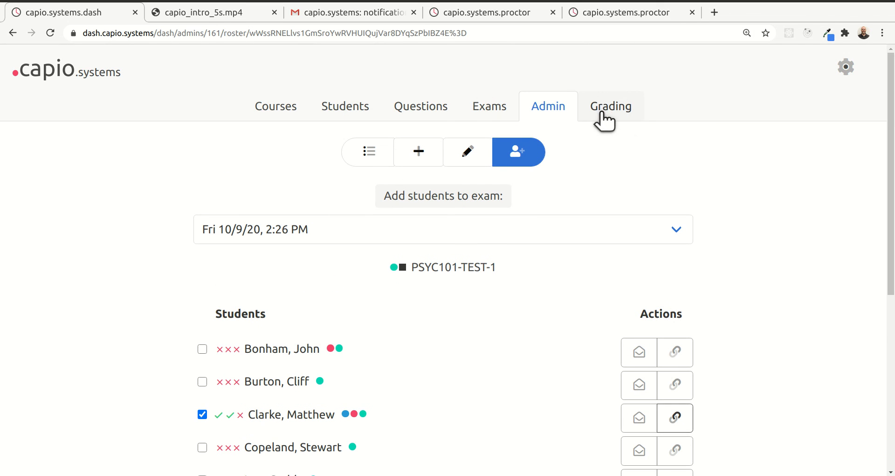